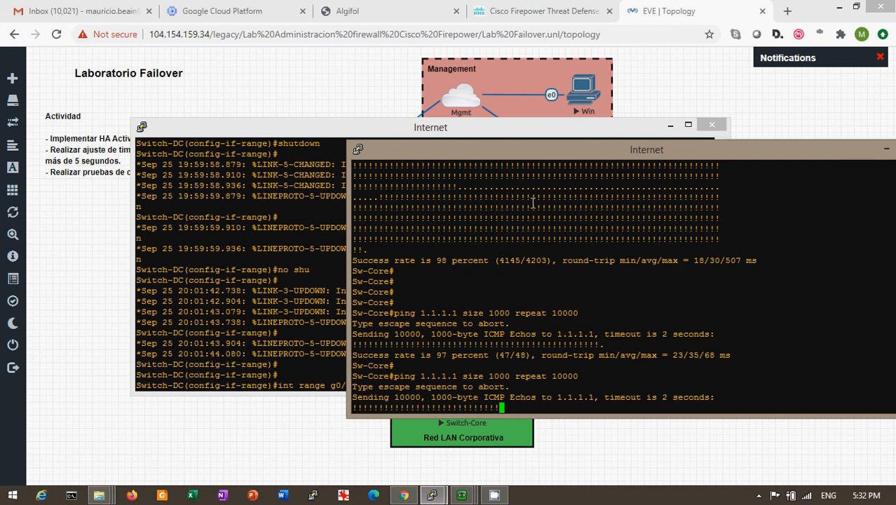
Step: Shut down the interface range g0/0,g0/2,g1/0 on Switch-DC and bring the Sw-Core ping console forward
click(291, 270)
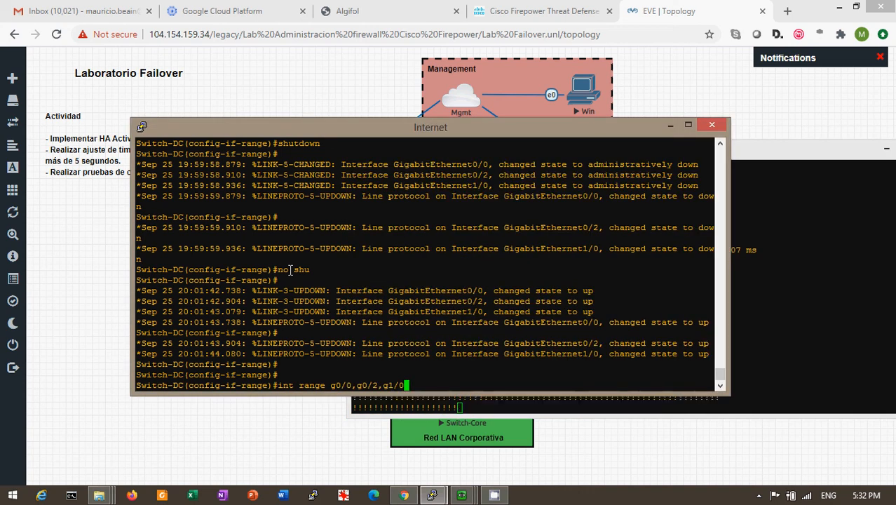
key(Return)
text(shu)
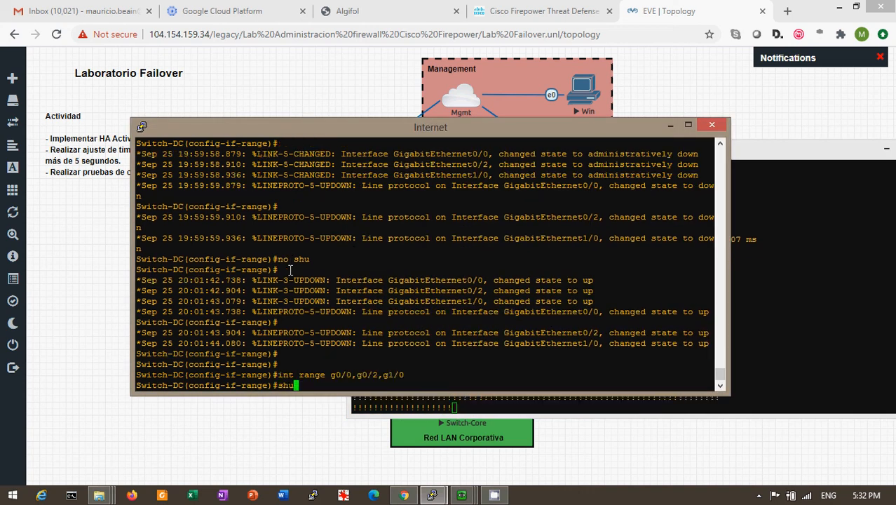
key(Return)
click(756, 252)
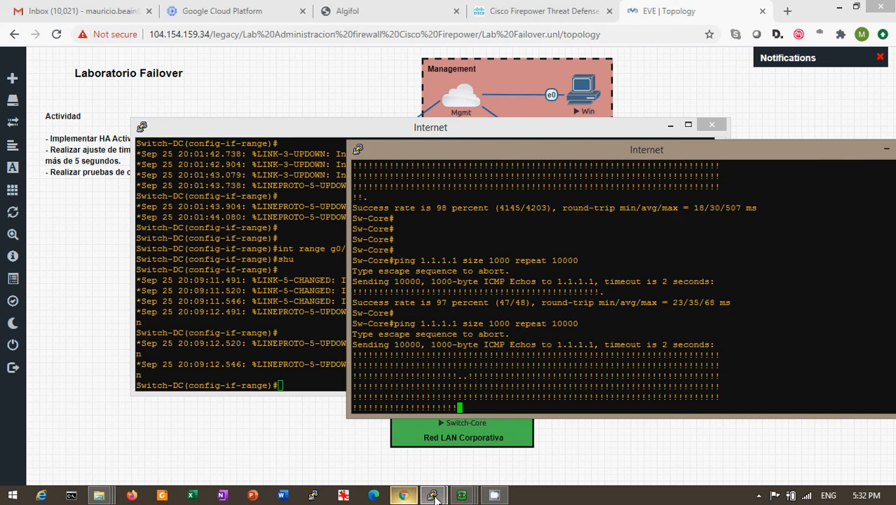
Step: Switch to the Win virtual machine and check the High Availability status of the firewalls at 192.168.239.10 and 192.168.239.11
mouse_move(454, 500)
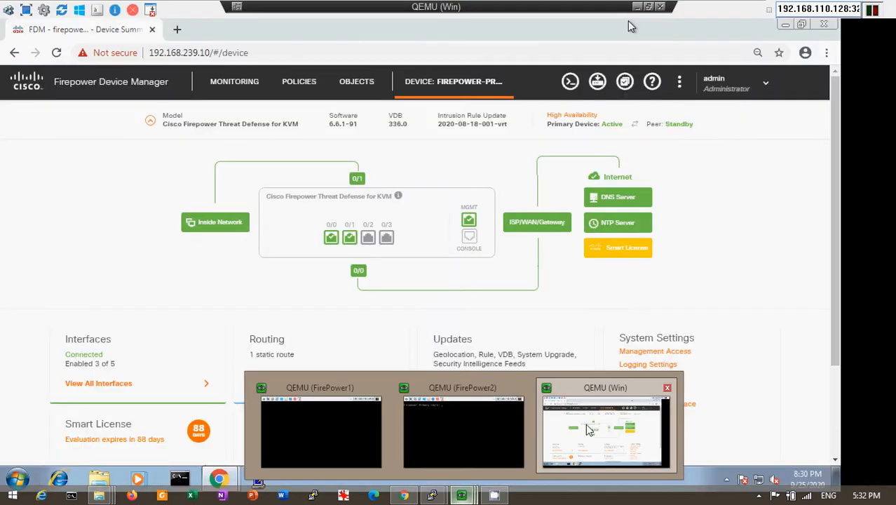
click(589, 430)
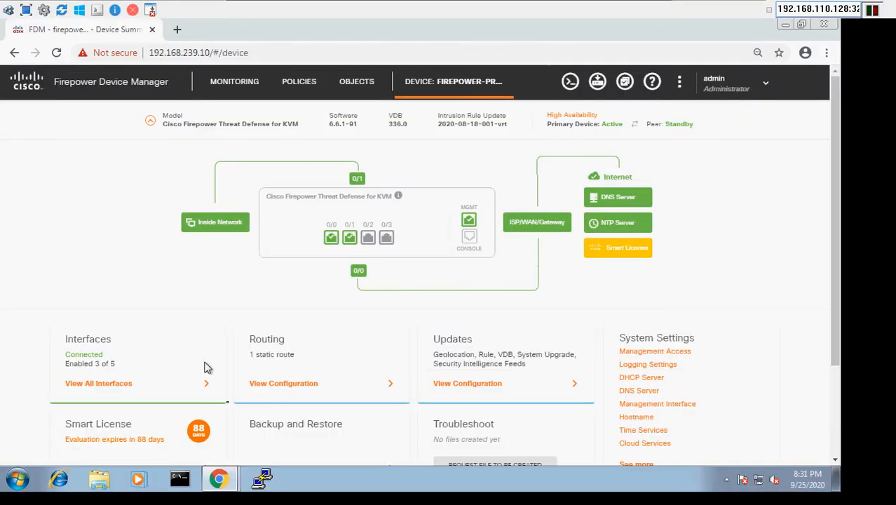
mouse_move(229, 486)
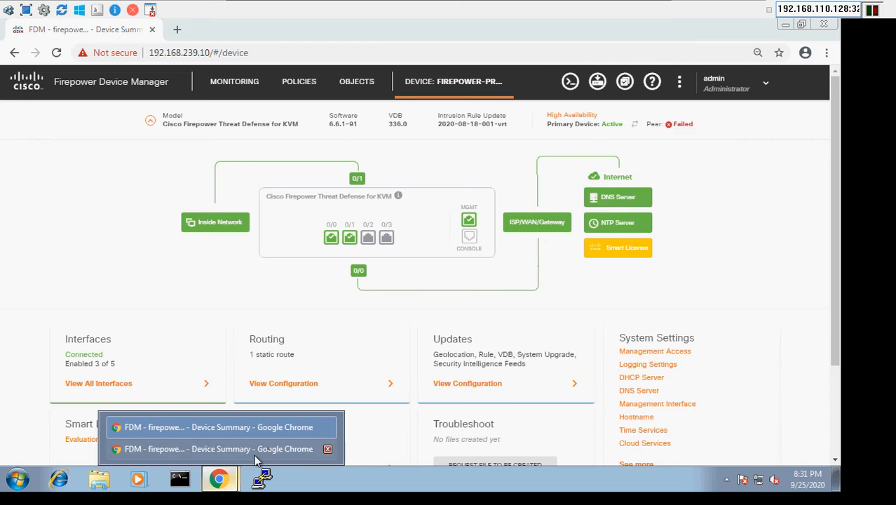
click(258, 453)
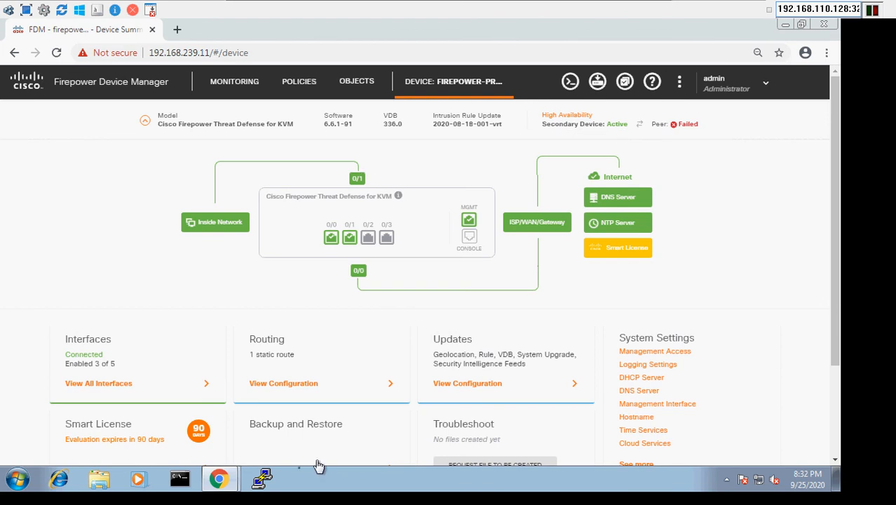
Step: Return to the primary firewall at 192.168.239.10 and reload its device summary to recheck the High Availability status
mouse_move(223, 477)
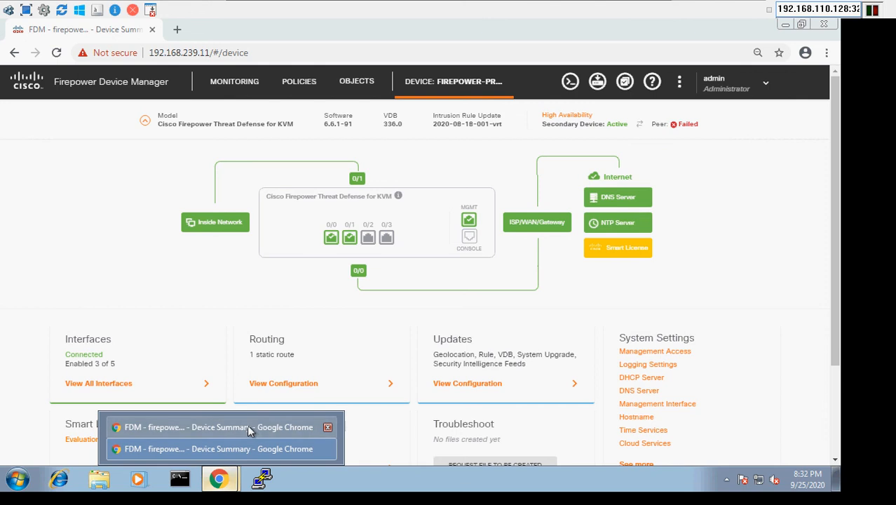
click(250, 429)
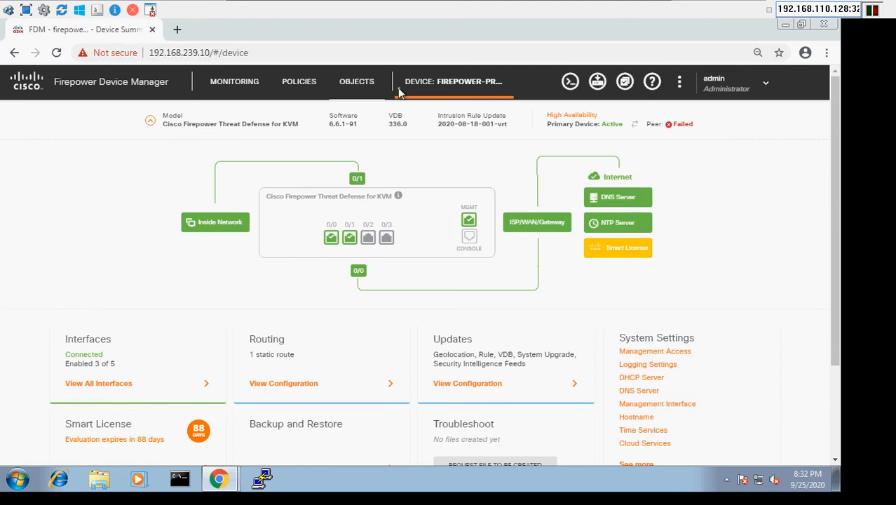
click(340, 87)
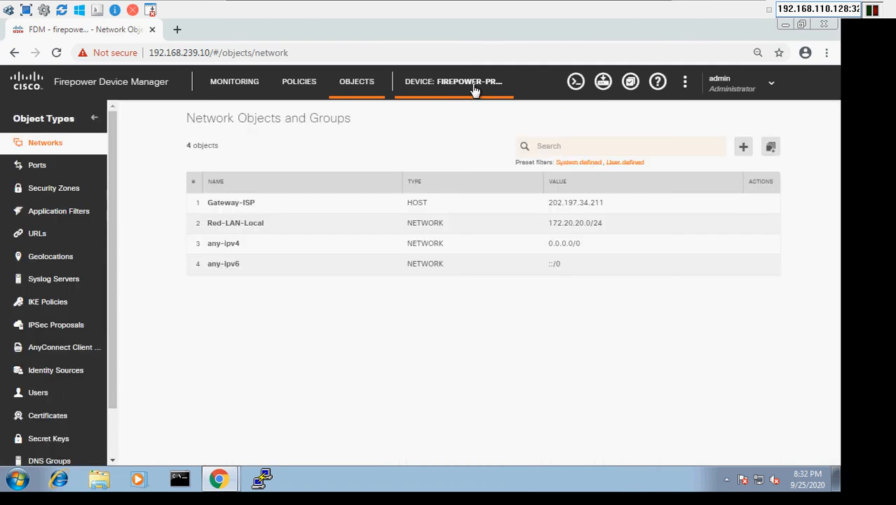
click(475, 89)
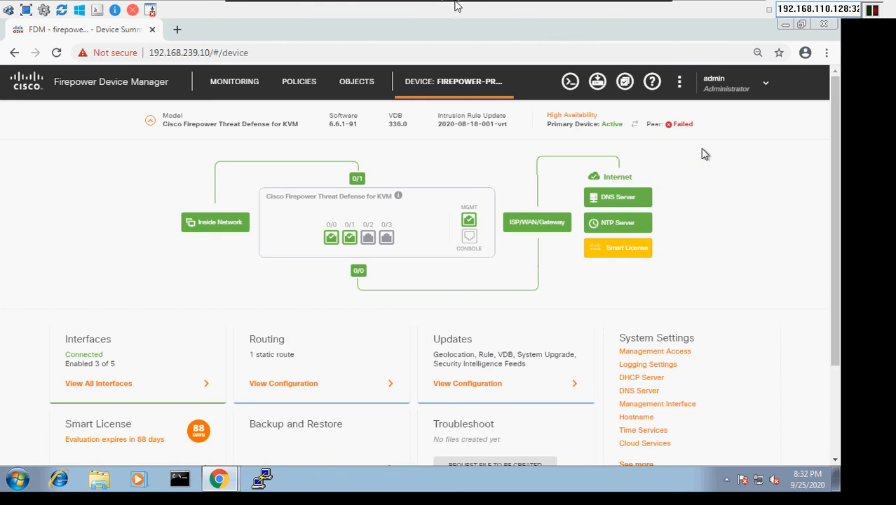
Step: Leave the Win virtual machine, dismiss the closed-connection message and close the dead remote viewer session
click(635, 7)
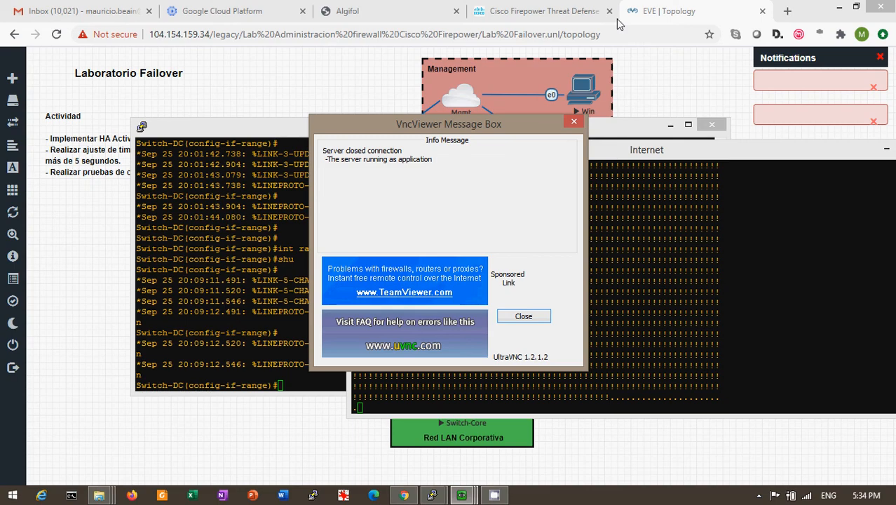
click(526, 316)
mouse_move(463, 496)
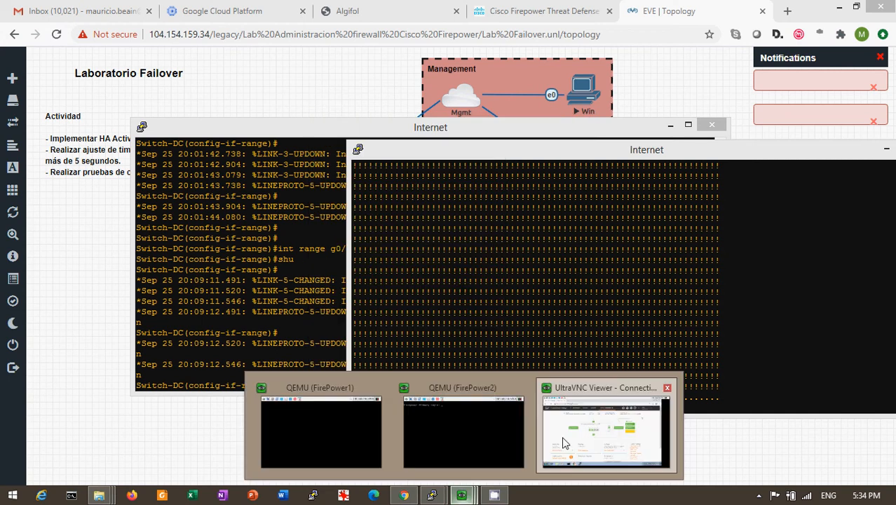
click(564, 443)
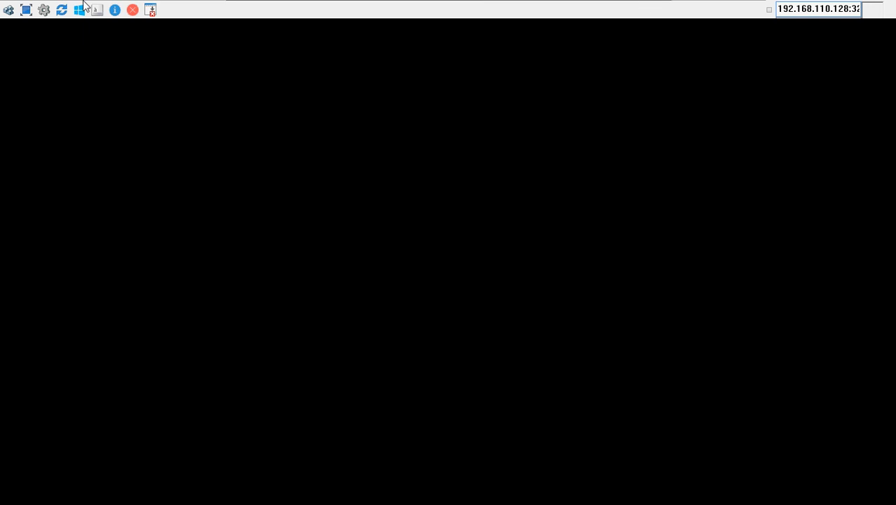
click(26, 9)
click(854, 9)
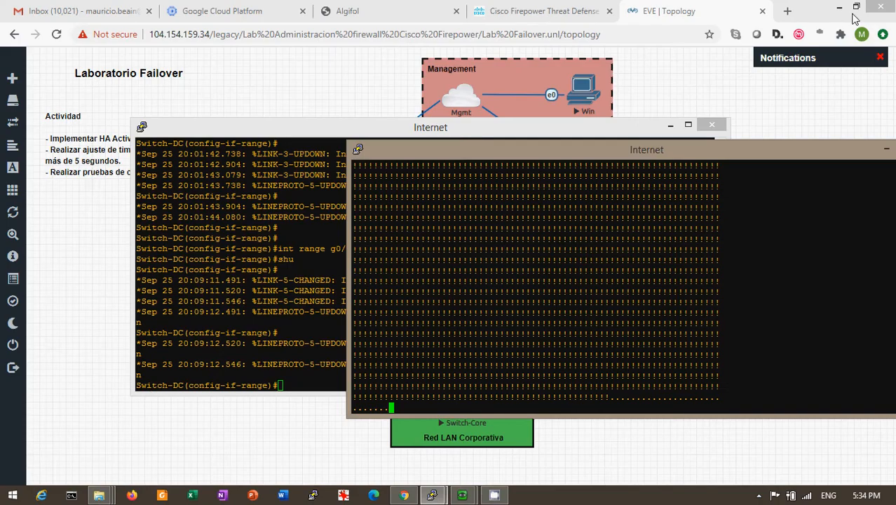
Step: Reopen the Win node's remote desktop from the EVE topology with ultravnc_wrapper.bat and show it full screen
click(316, 80)
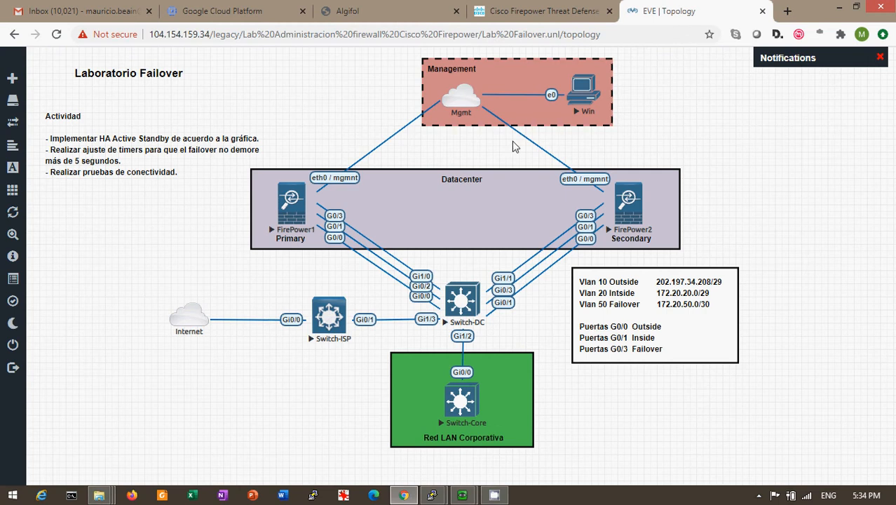
click(581, 94)
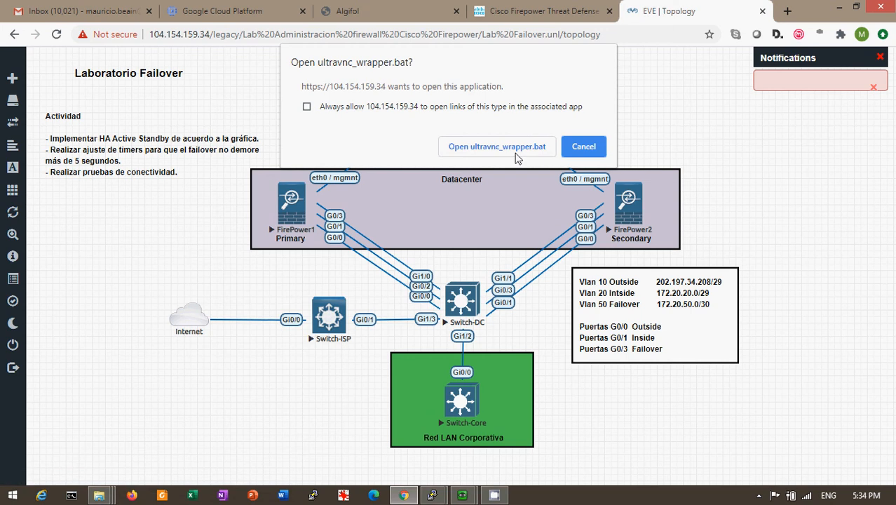
click(517, 150)
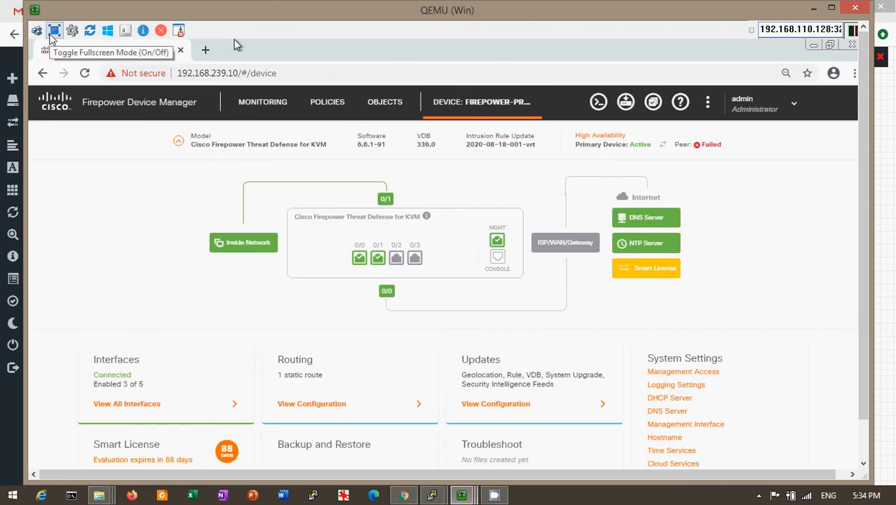
click(54, 31)
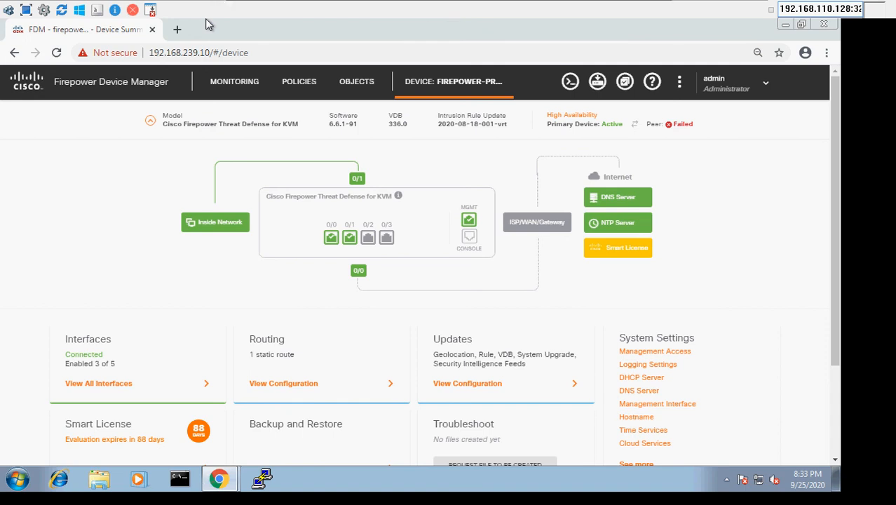
Step: Check the High Availability status of the secondary firewall at 192.168.239.11 in its device summary
mouse_move(218, 479)
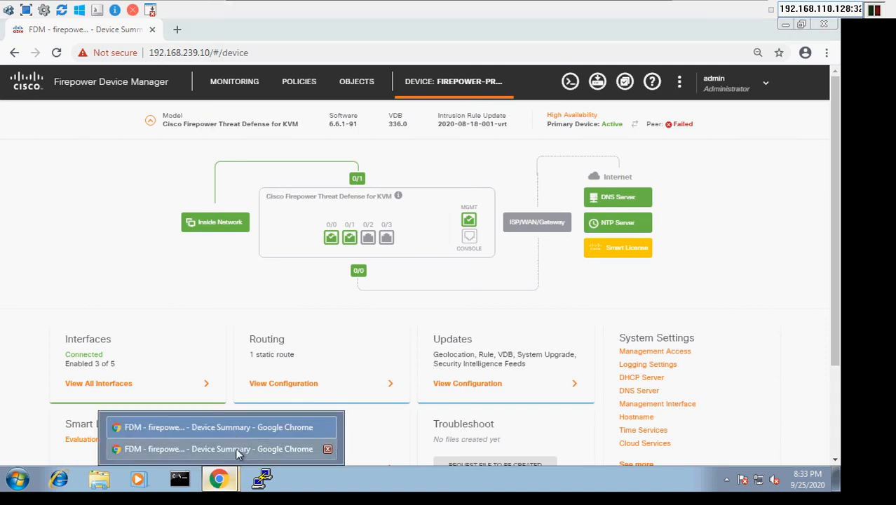
click(210, 449)
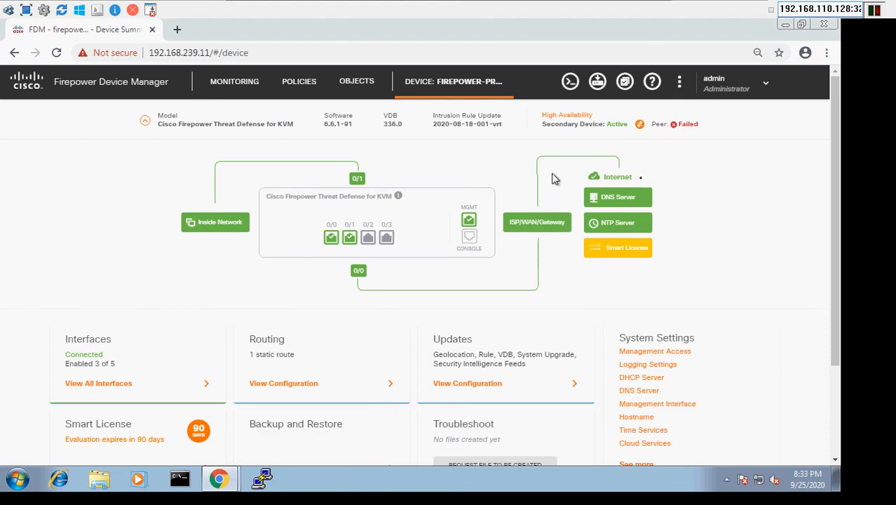
mouse_move(530, 15)
Step: Minimize the Win virtual machine and bring up the Sw-Core console to inspect the running ping to 1.1.1.1
click(637, 7)
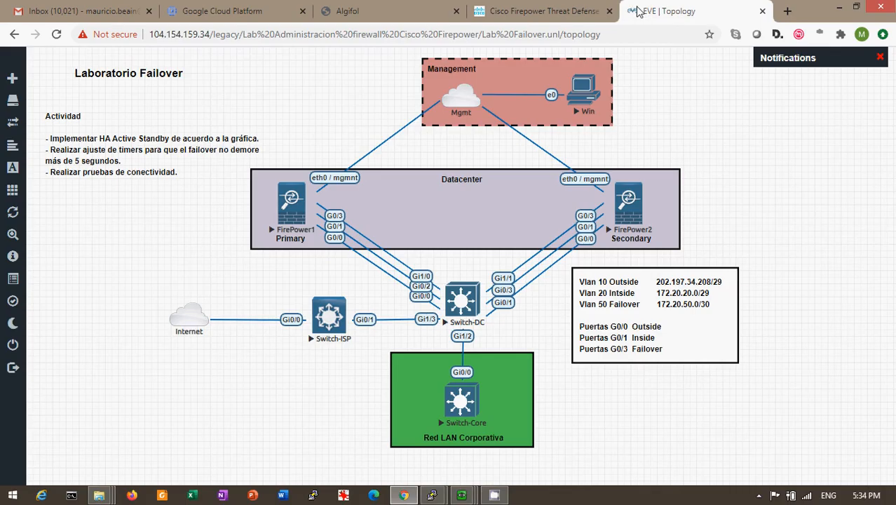
click(443, 496)
click(489, 450)
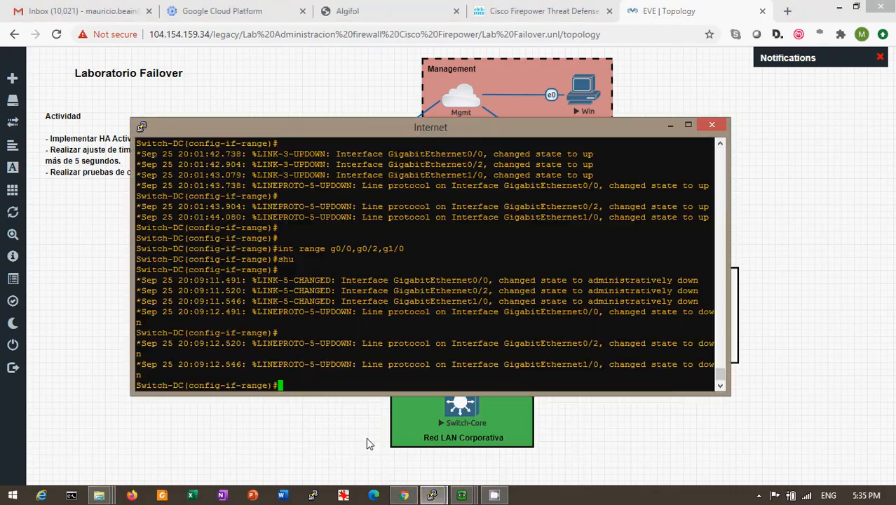
click(446, 497)
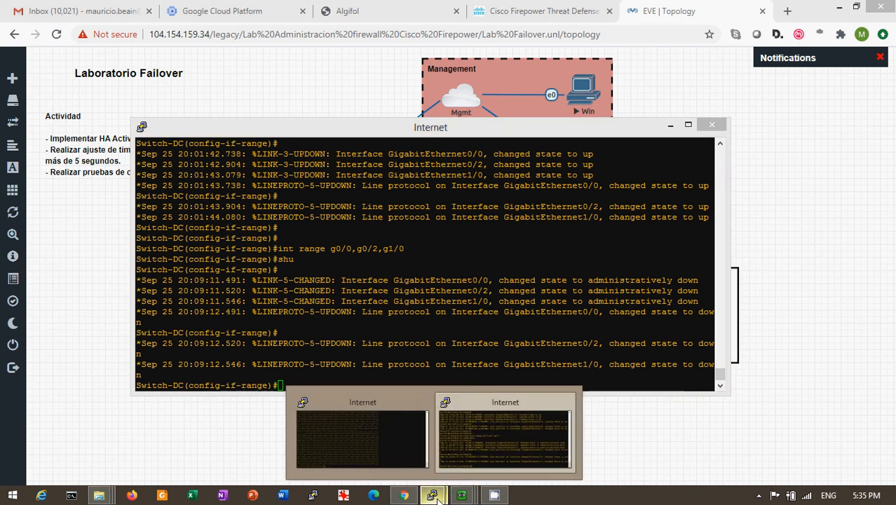
click(371, 443)
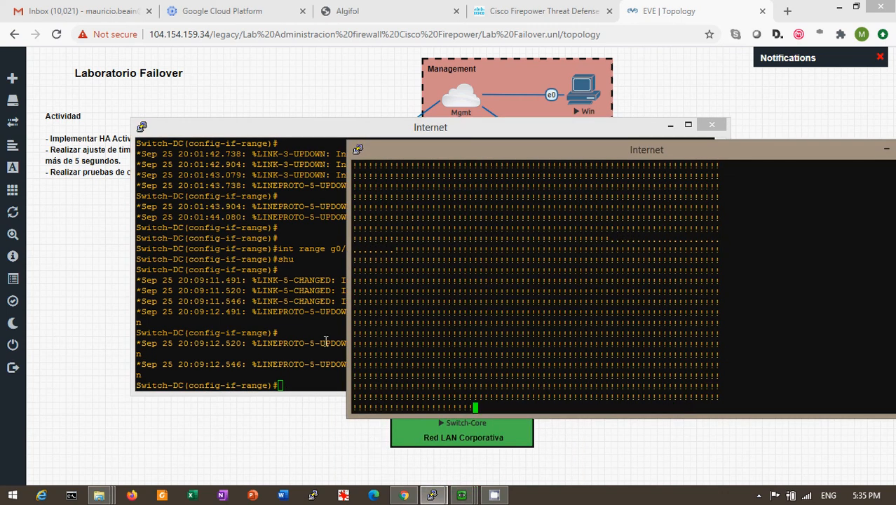
Step: Re-enable the selected Switch-DC interface range with no shu, and minimize that console to watch the Sw-Core ping
click(275, 321)
text(ni)
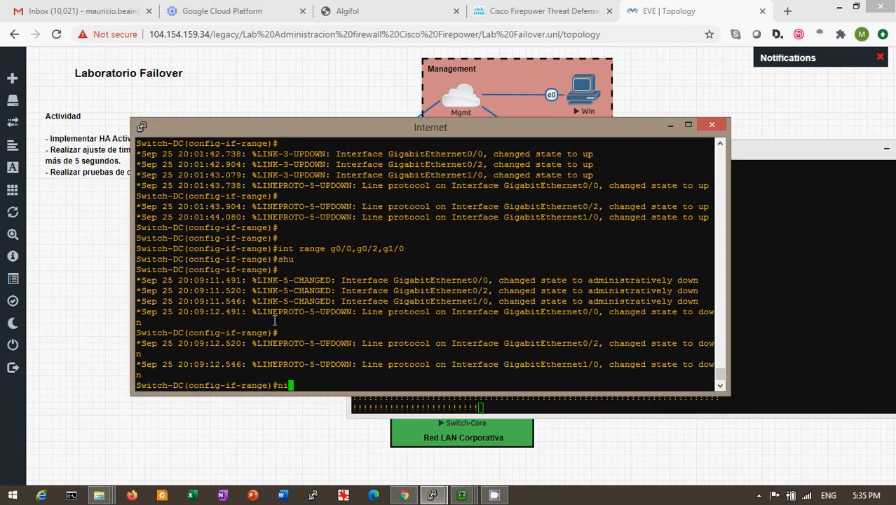
key(BackSpace)
text(o shu)
key(Return)
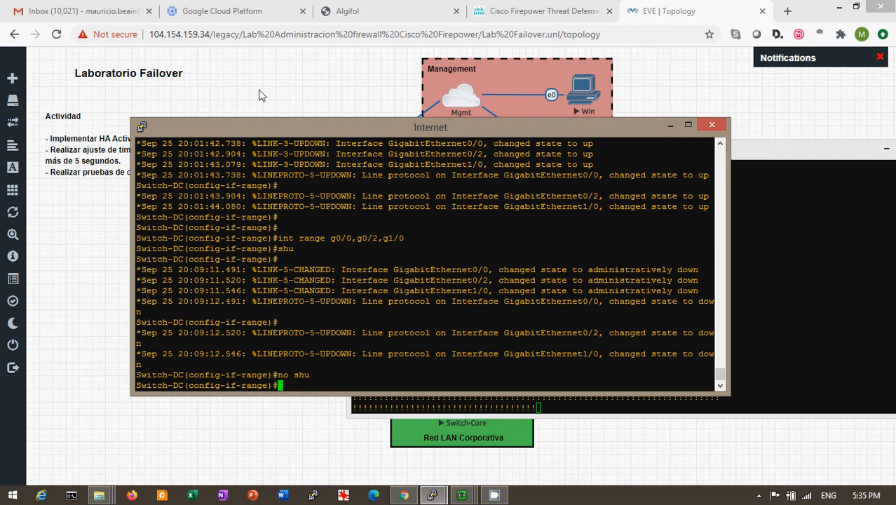
click(670, 125)
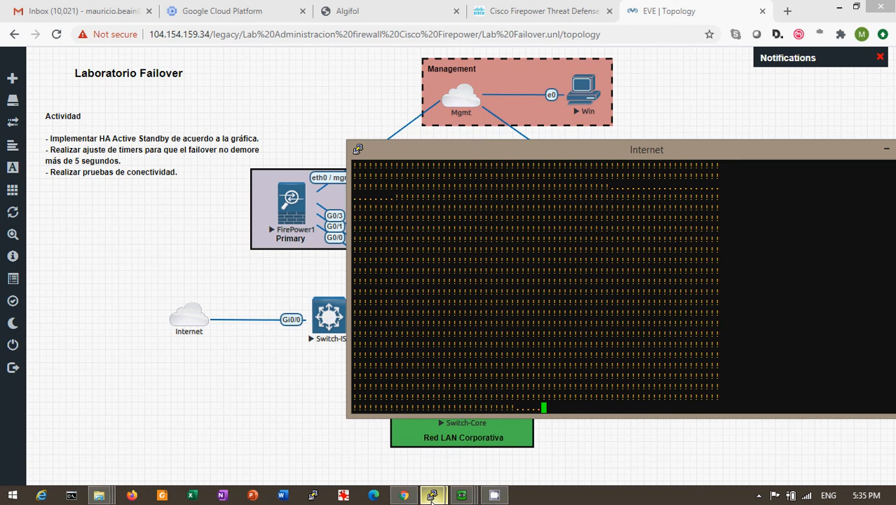
Step: Return to the Win virtual machine and check the High Availability status on the secondary and primary firewalls
mouse_move(411, 497)
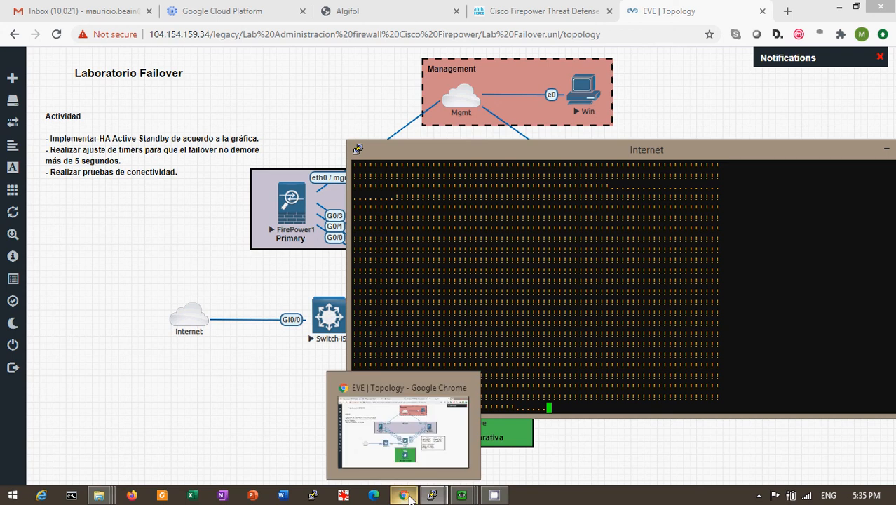
mouse_move(446, 431)
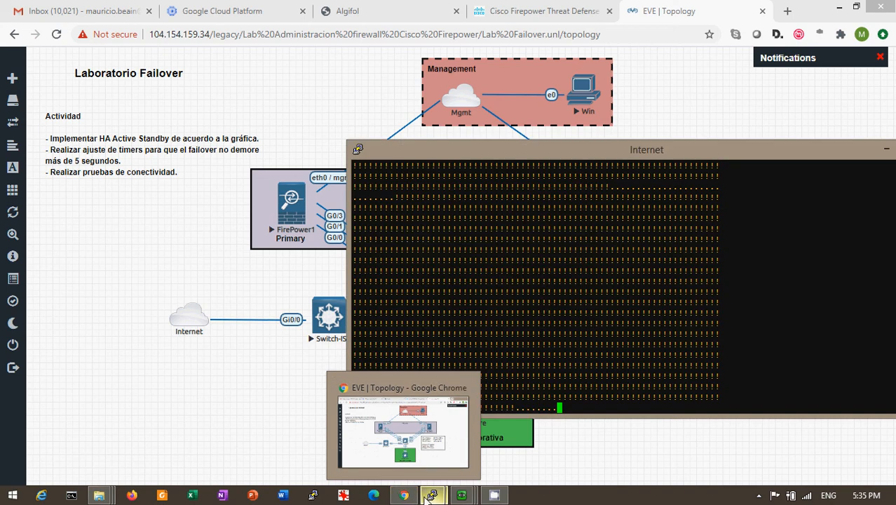
mouse_move(463, 500)
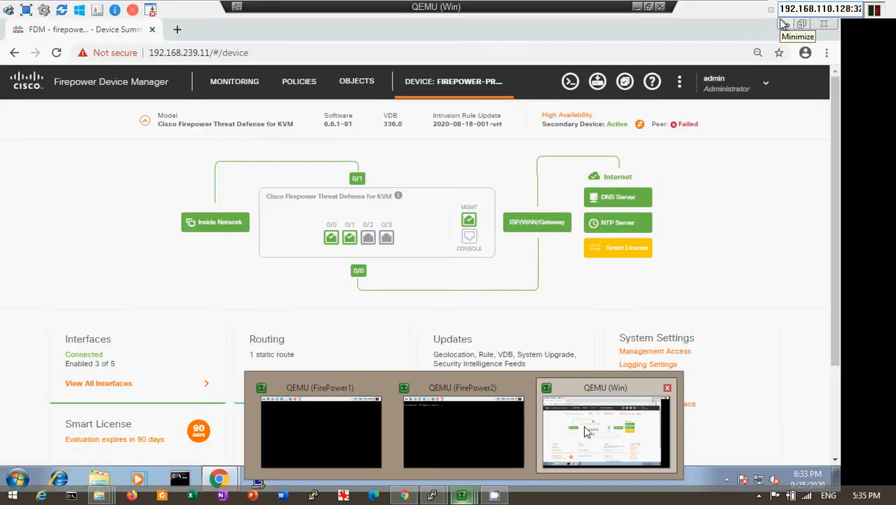
click(586, 431)
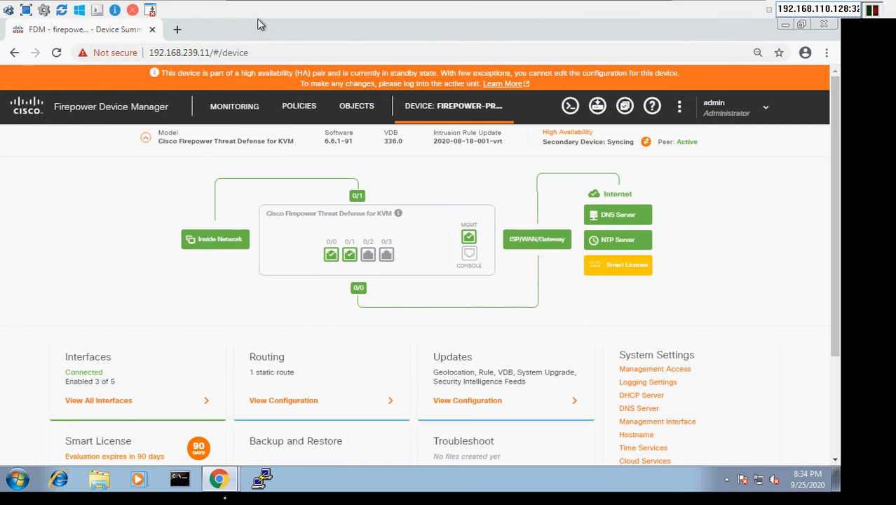
mouse_move(219, 479)
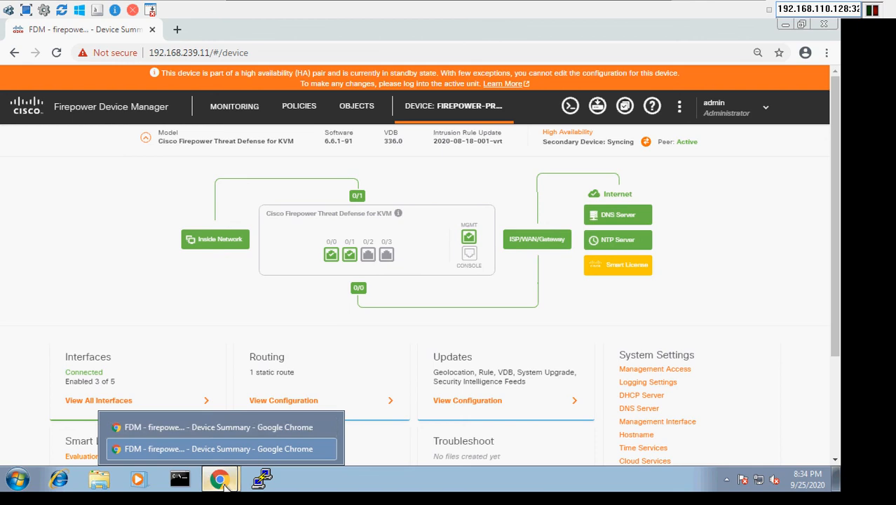
click(235, 427)
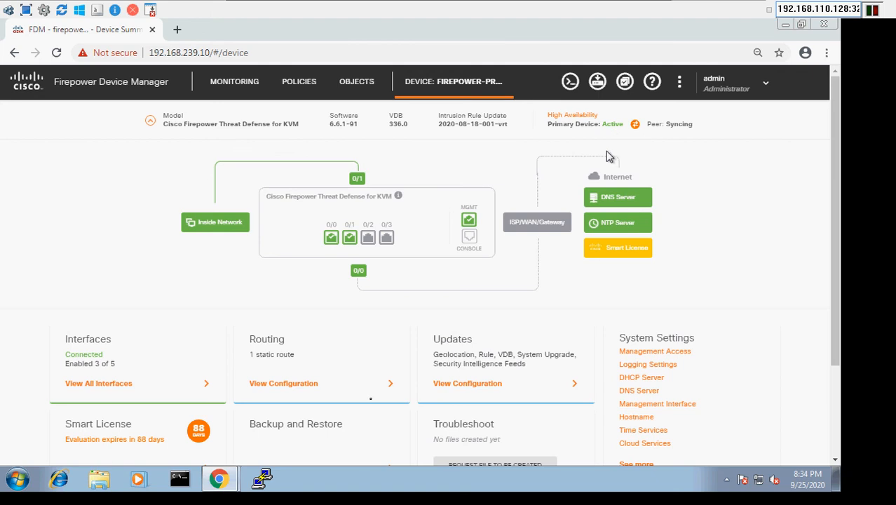
mouse_move(631, 17)
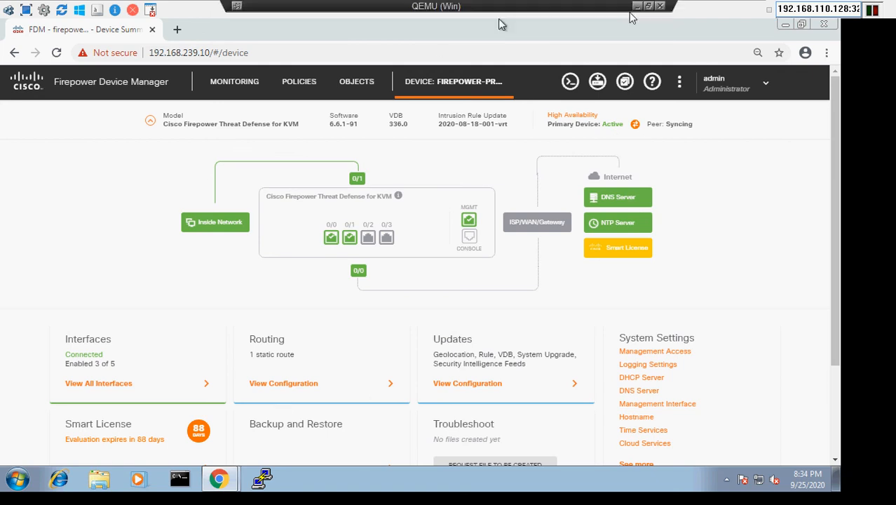
Step: Watch the Sw-Core ping outside the Win virtual machine, and return to reload the primary firewall's device summary
click(637, 8)
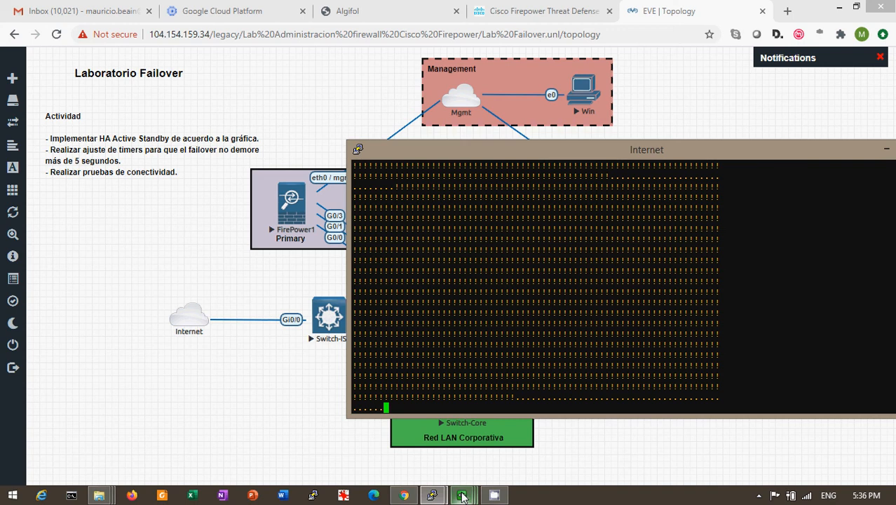
mouse_move(462, 495)
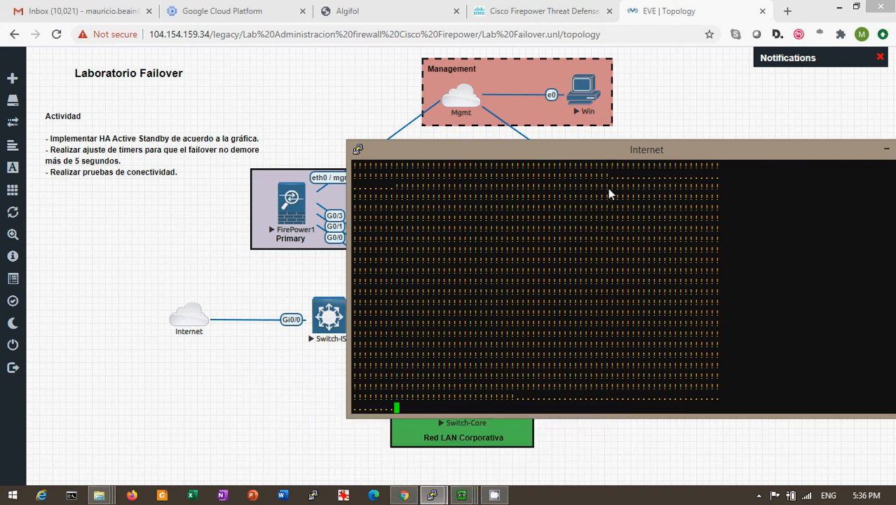
click(495, 494)
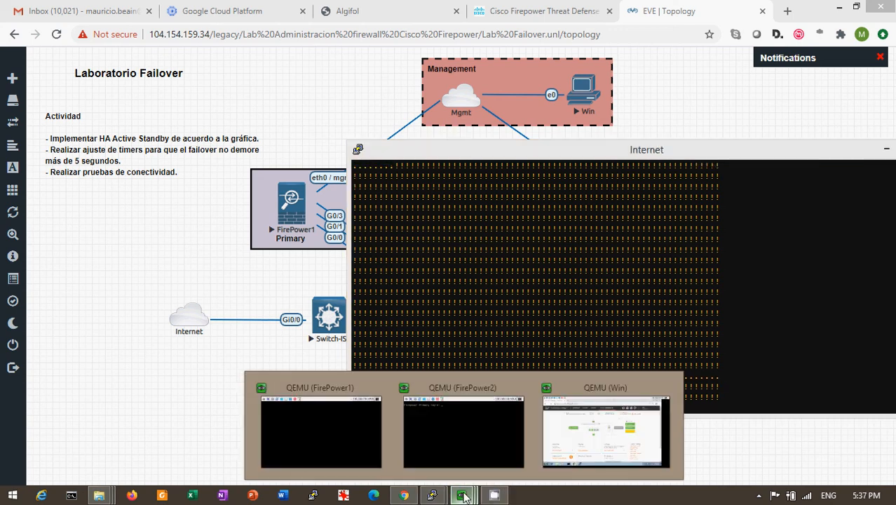
click(568, 440)
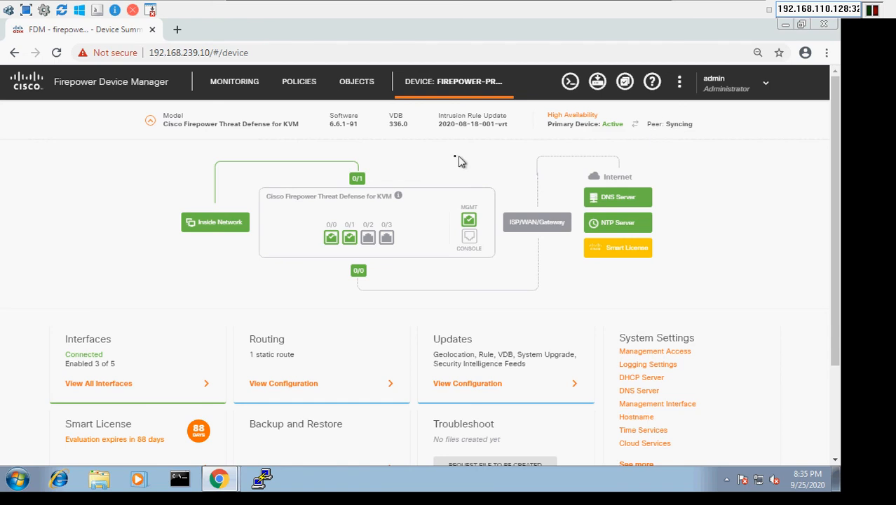
click(358, 83)
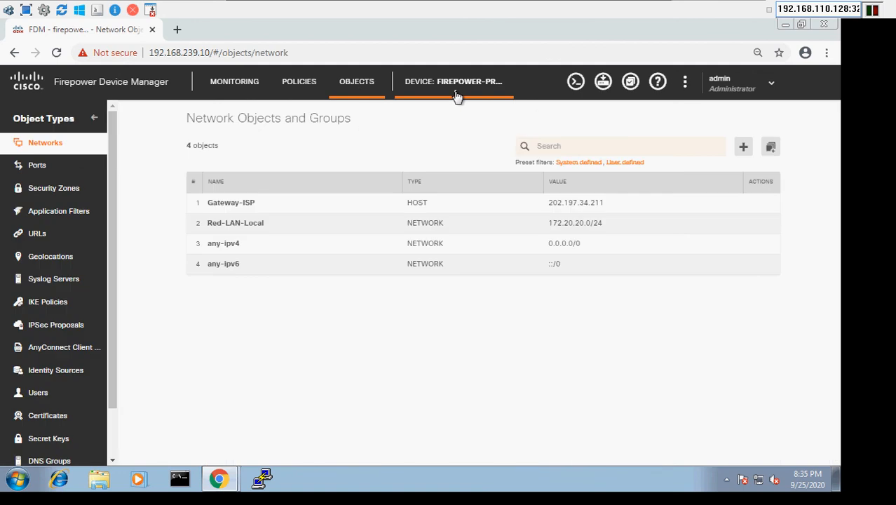
click(457, 96)
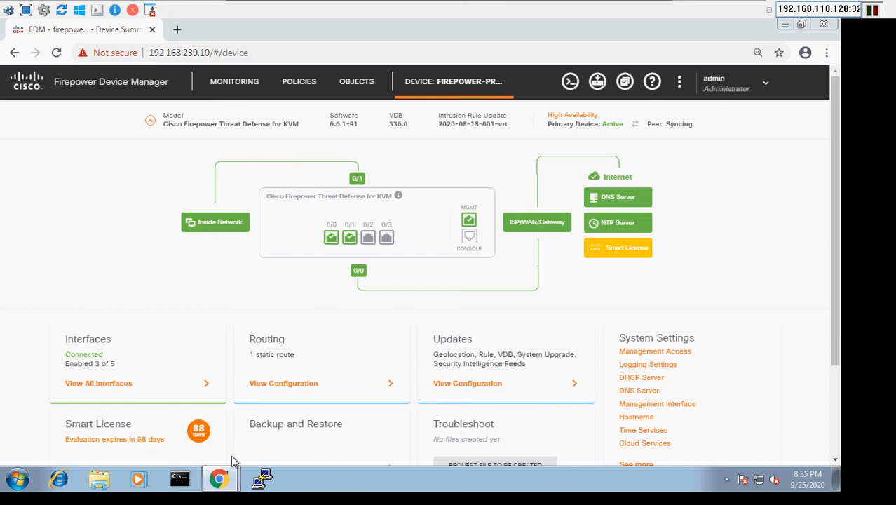
Step: Check the High Availability status on the secondary firewall at 192.168.239.11 and again on the primary at 192.168.239.10
mouse_move(226, 477)
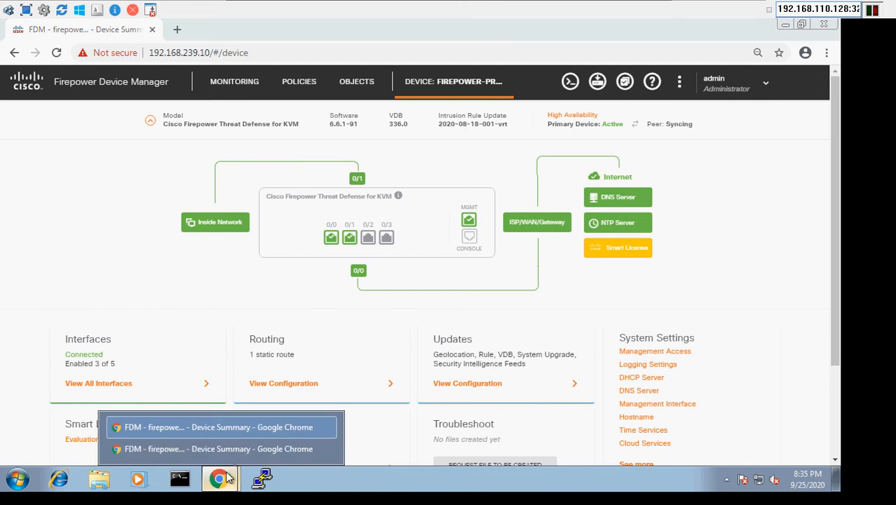
click(258, 449)
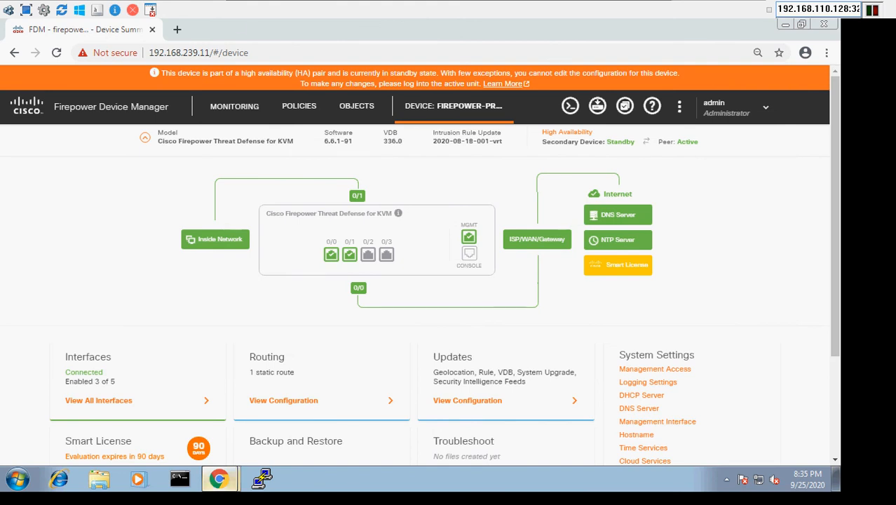
click(220, 479)
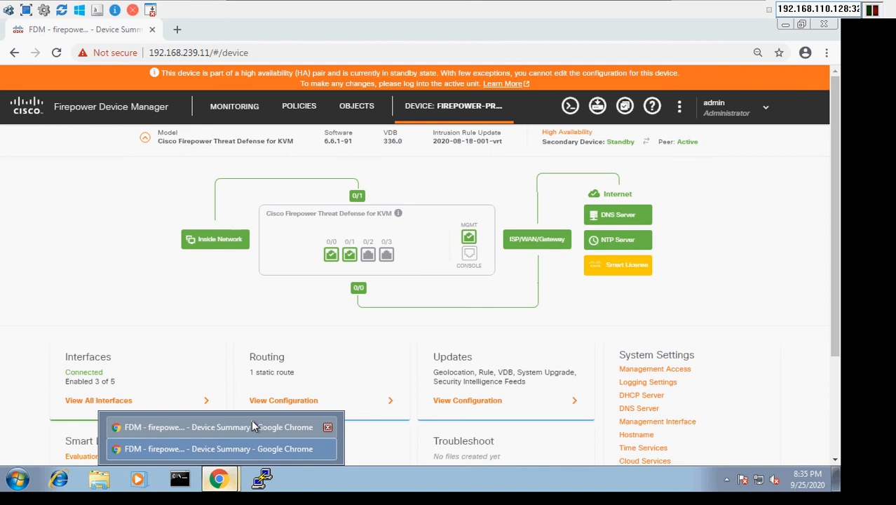
click(252, 426)
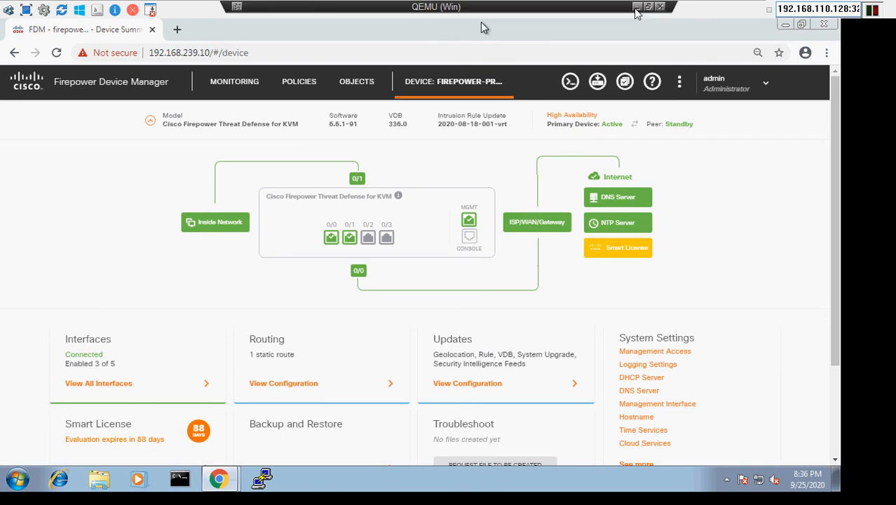
Step: Minimize the Win virtual machine and stop the running ping on the Sw-Core console
click(637, 7)
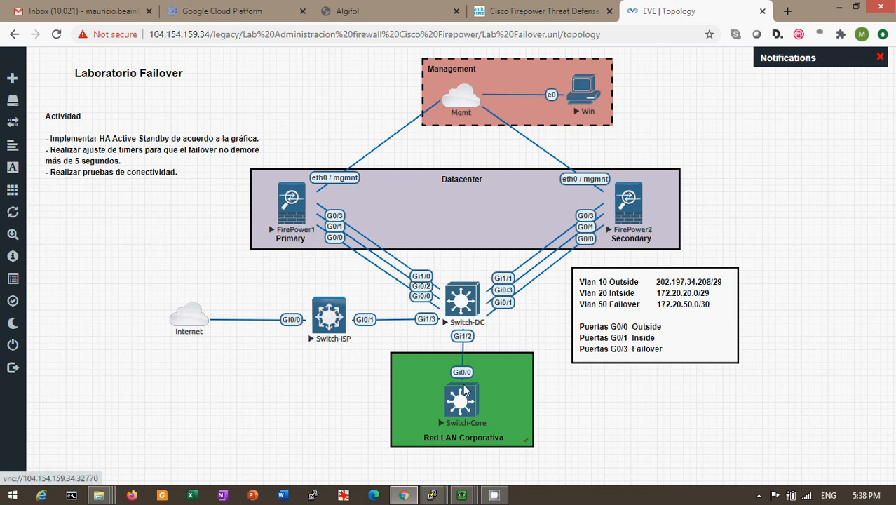
mouse_move(431, 496)
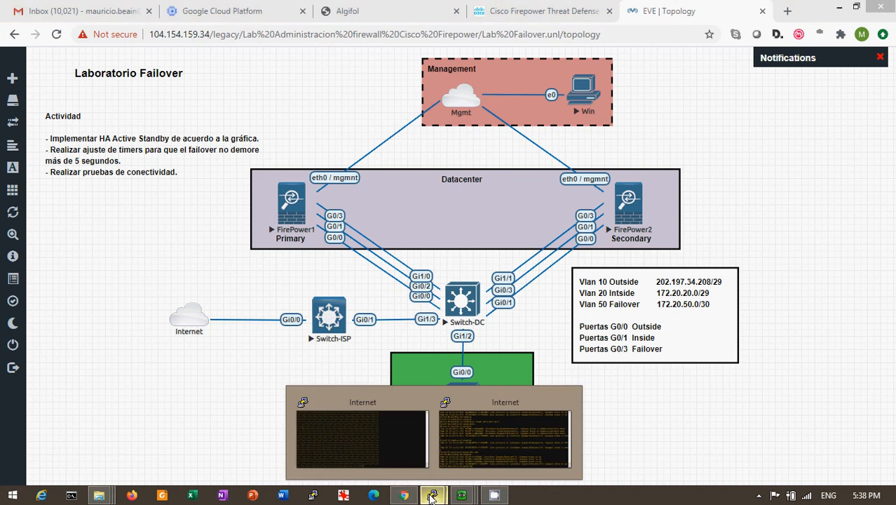
click(385, 454)
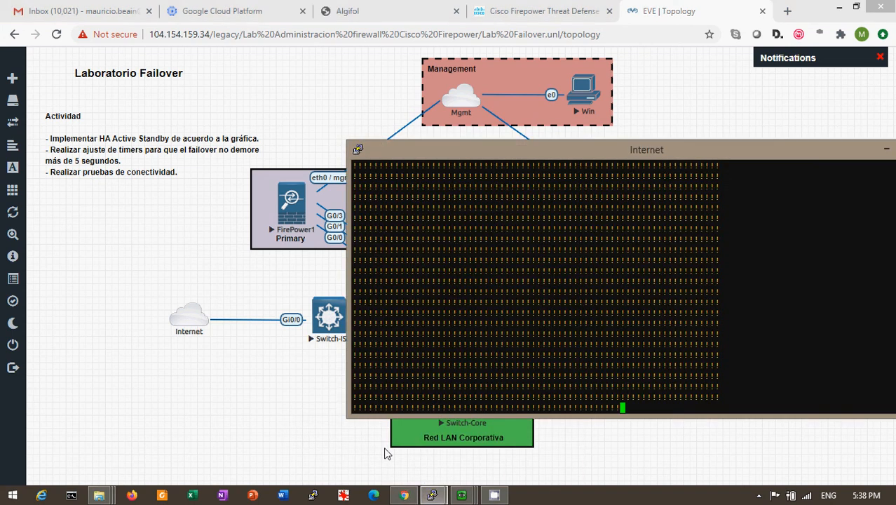
key(ctrl+shift+6)
key(Return)
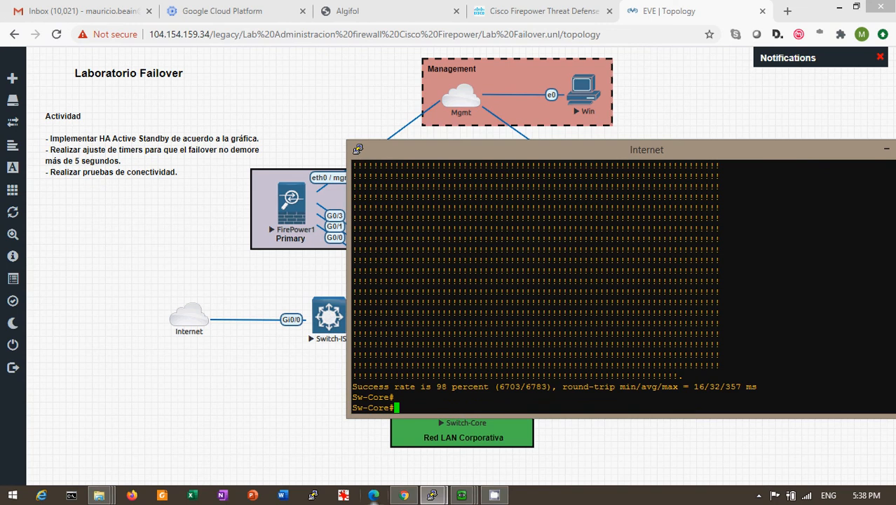
Step: On the Switch-DC console, exit the interface range configuration and enter configuration of interface g0/0
click(432, 495)
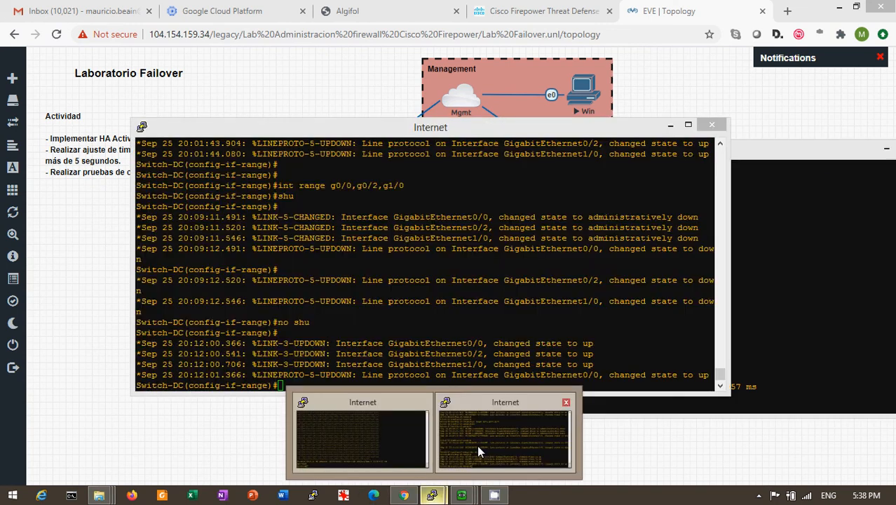
click(477, 445)
text(exit)
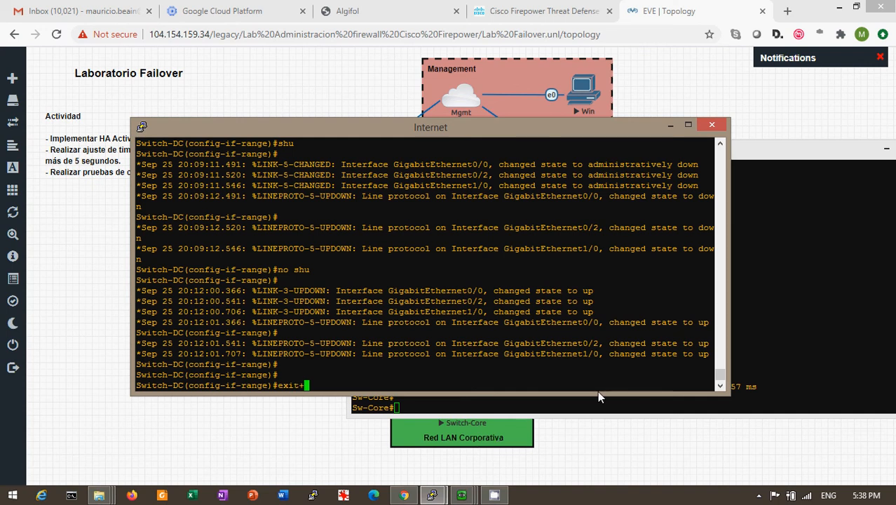
key(Return)
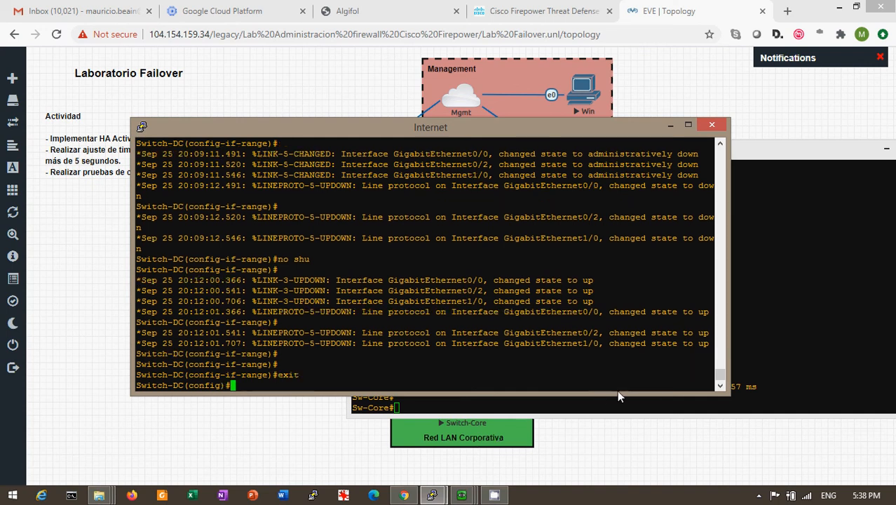
click(794, 105)
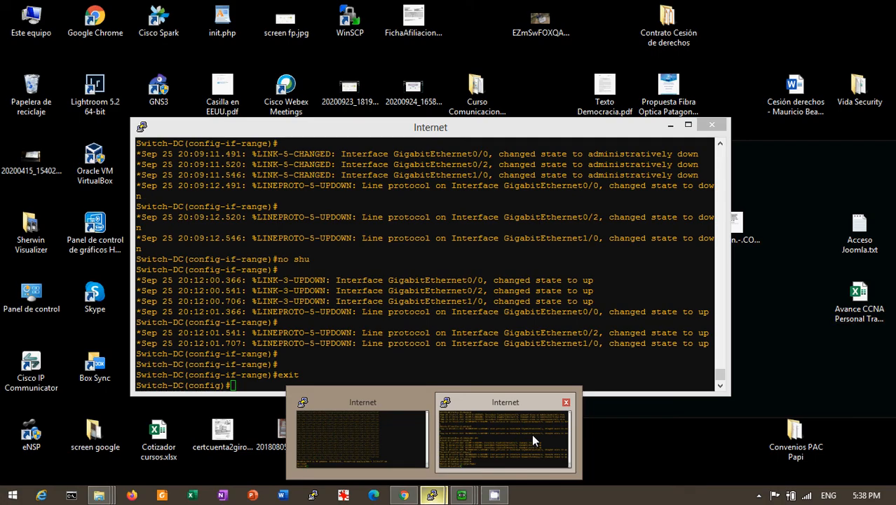
click(532, 434)
text(int )
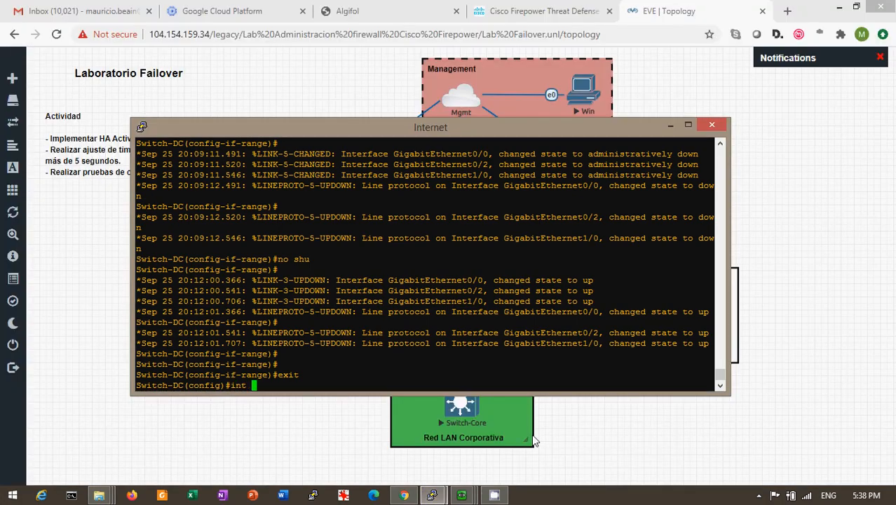
text(g0/0)
key(Return)
key(Return)
key(Return)
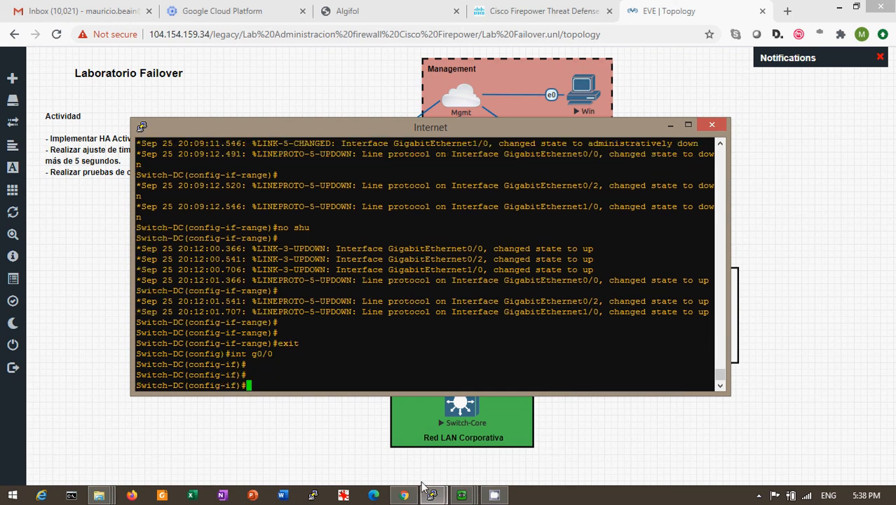
Step: Restart the Sw-Core ping to 1.1.1.1 with size 1000 and repeat 10000
mouse_move(446, 494)
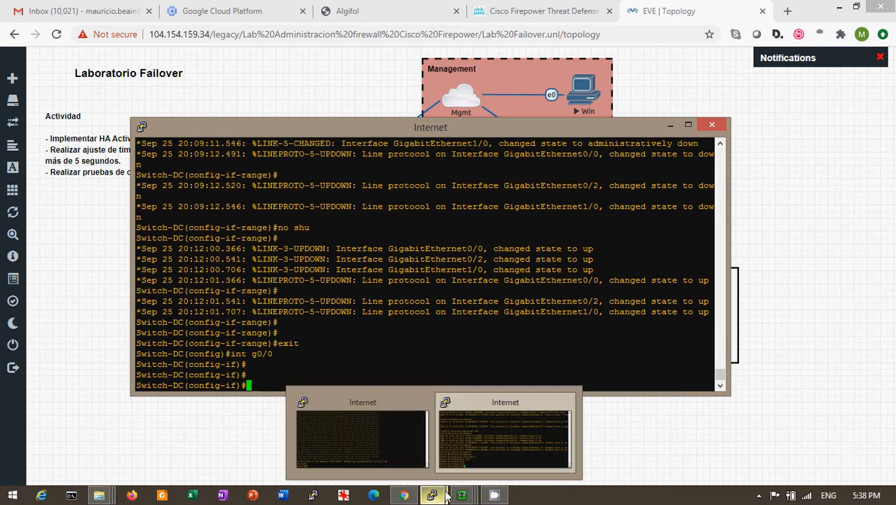
click(372, 450)
key(Up)
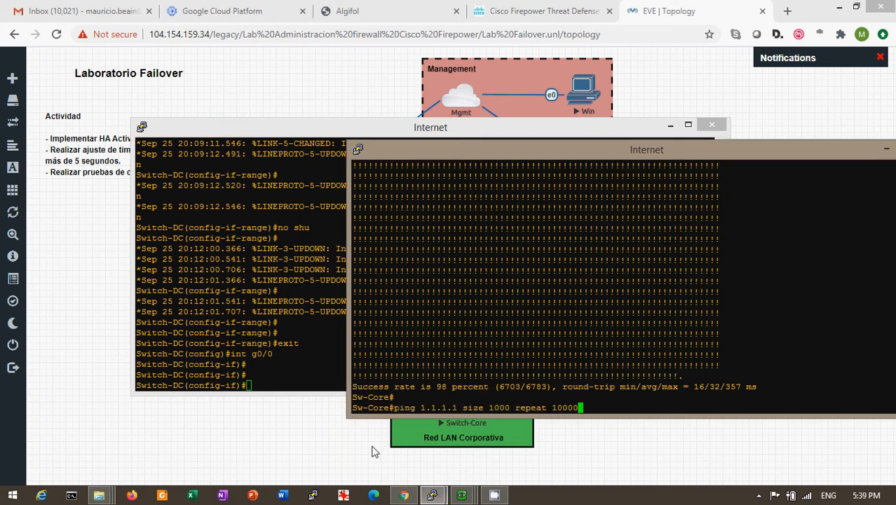
key(Return)
Step: Shut down interface g0/0 on Switch-DC with shu, and bring the Sw-Core console forward to watch the ping
click(283, 327)
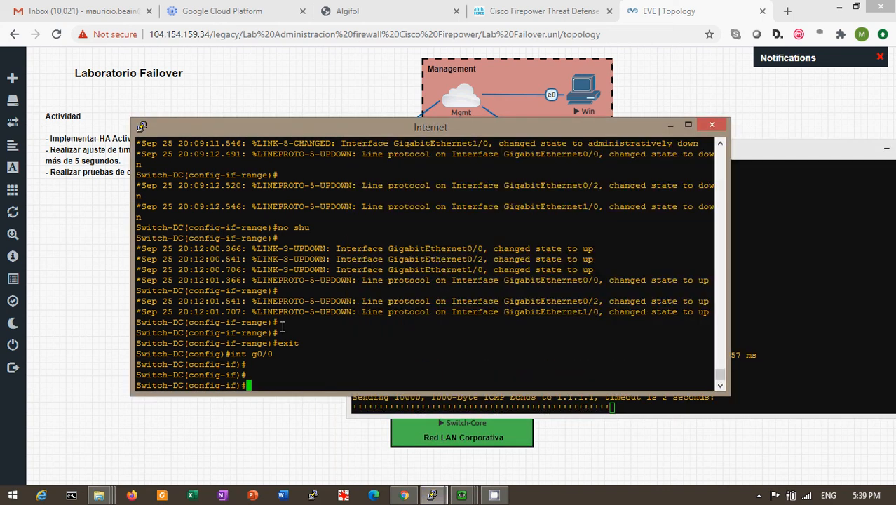
text(shu)
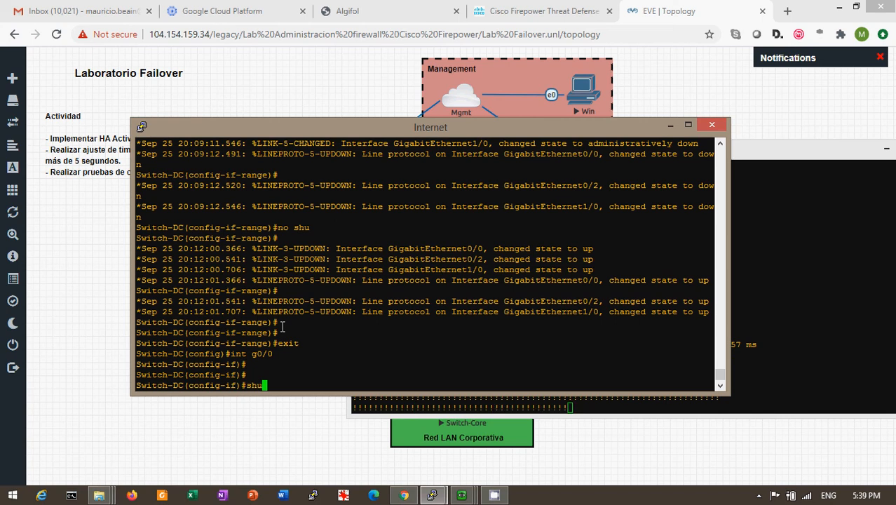
key(Return)
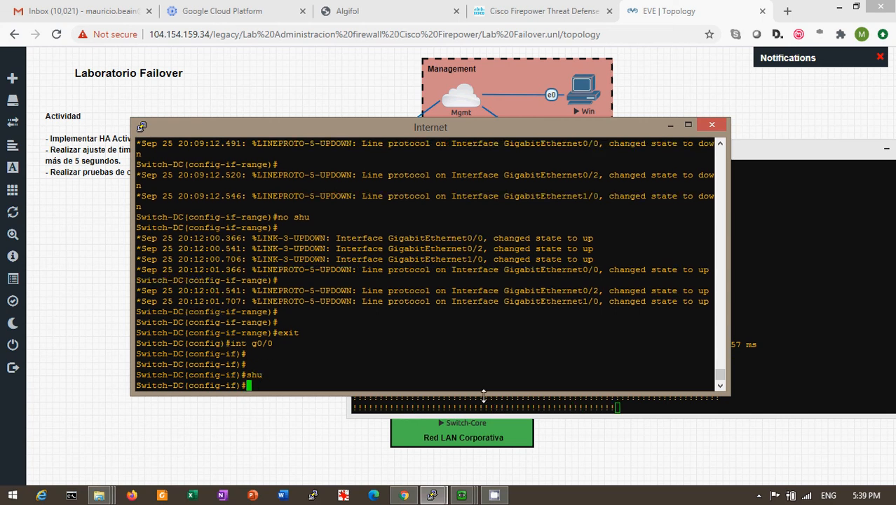
click(791, 250)
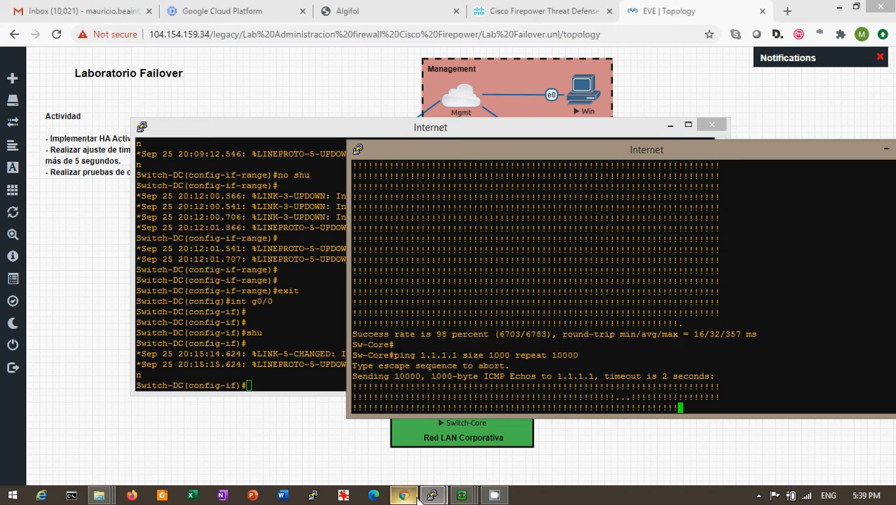
Step: Return to the Win virtual machine and compare the High Availability status on the primary and secondary firewalls
mouse_move(414, 499)
mouse_move(462, 499)
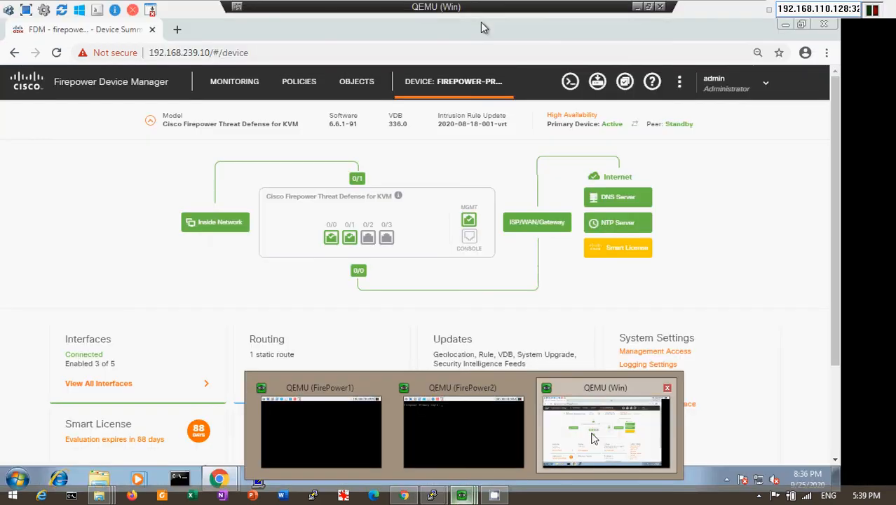
click(593, 438)
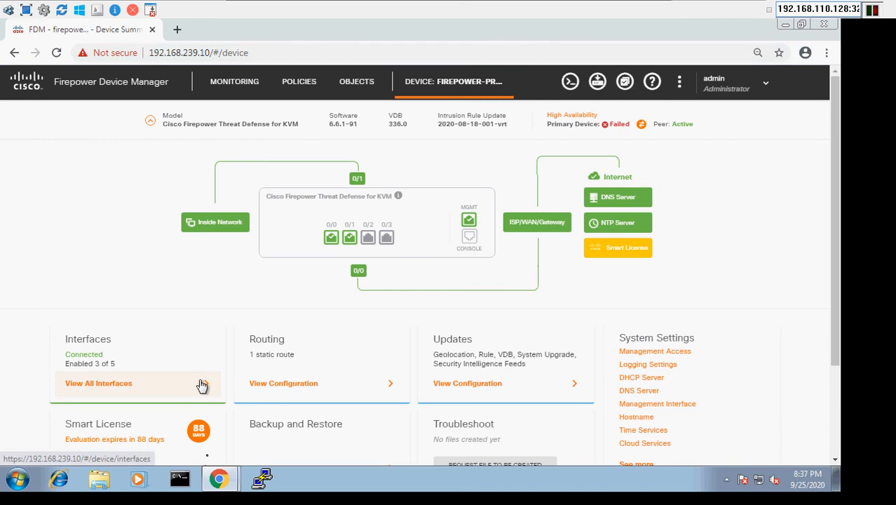
mouse_move(220, 478)
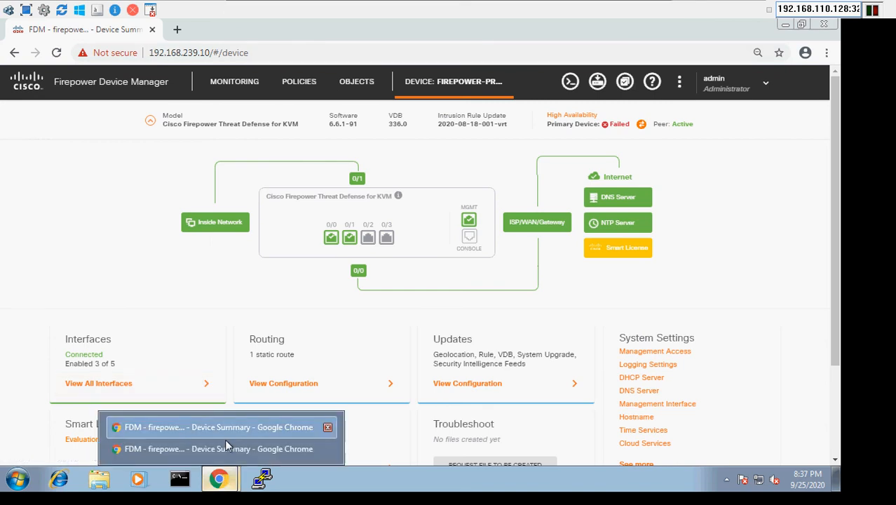
click(223, 449)
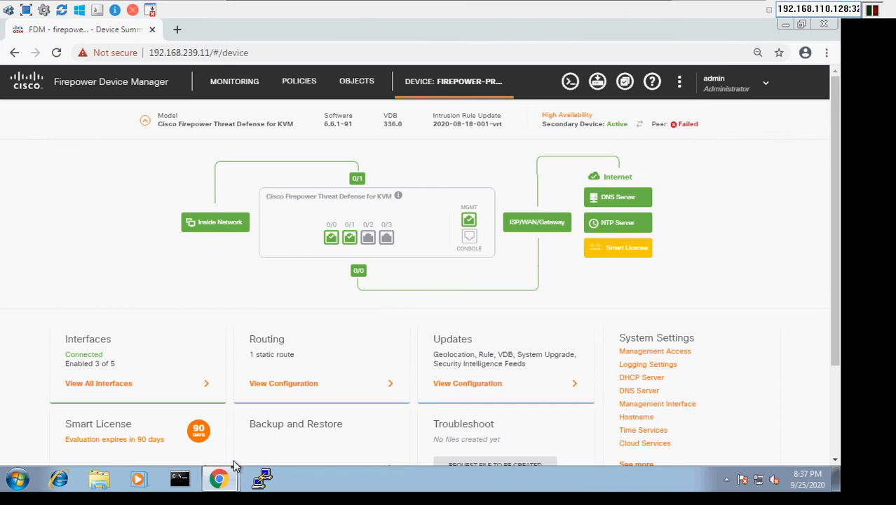
mouse_move(227, 478)
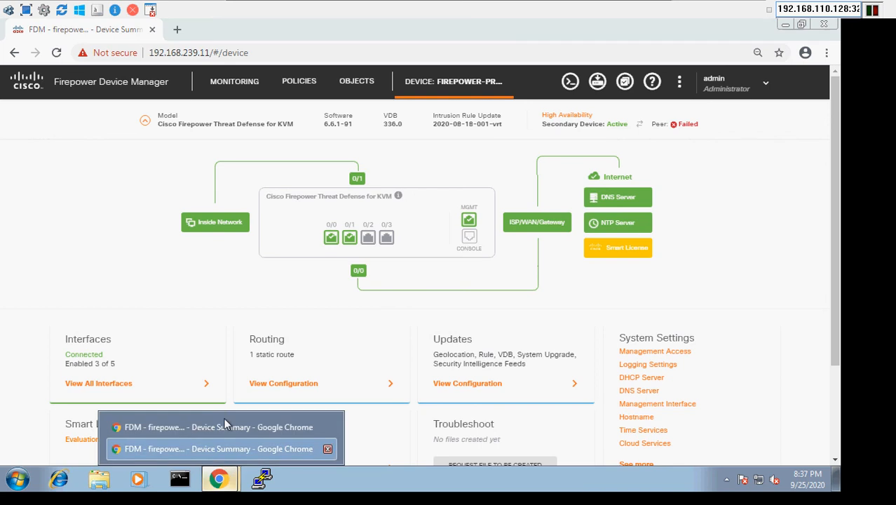
click(226, 427)
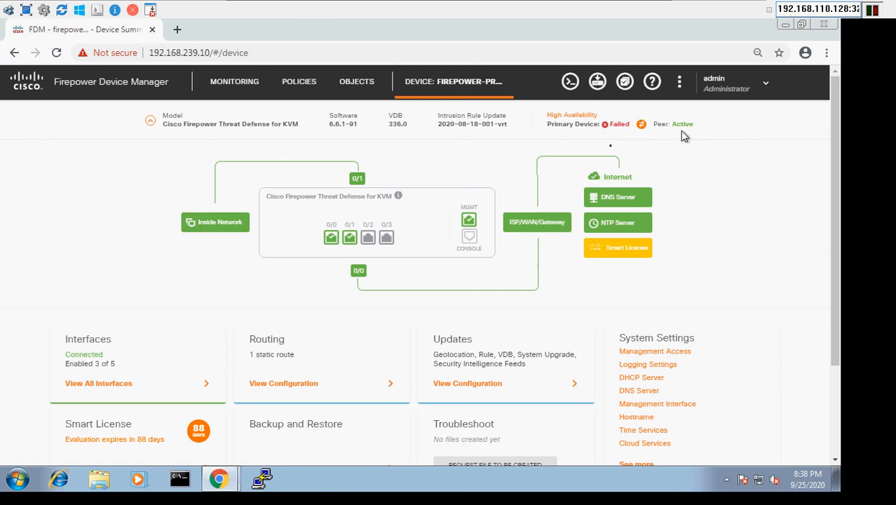
Step: Reload the primary firewall's device summary to recheck its High Availability status, and minimize the Win virtual machine to view the ping
mouse_move(618, 137)
click(366, 93)
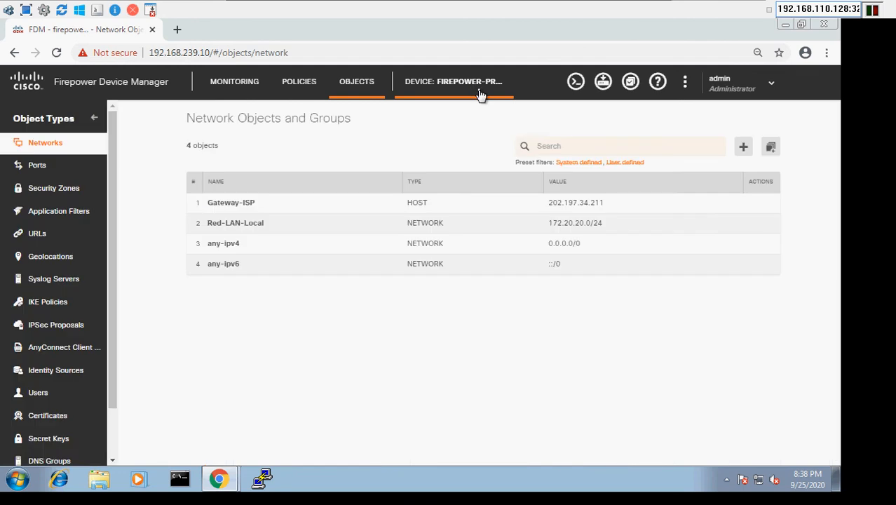
click(480, 94)
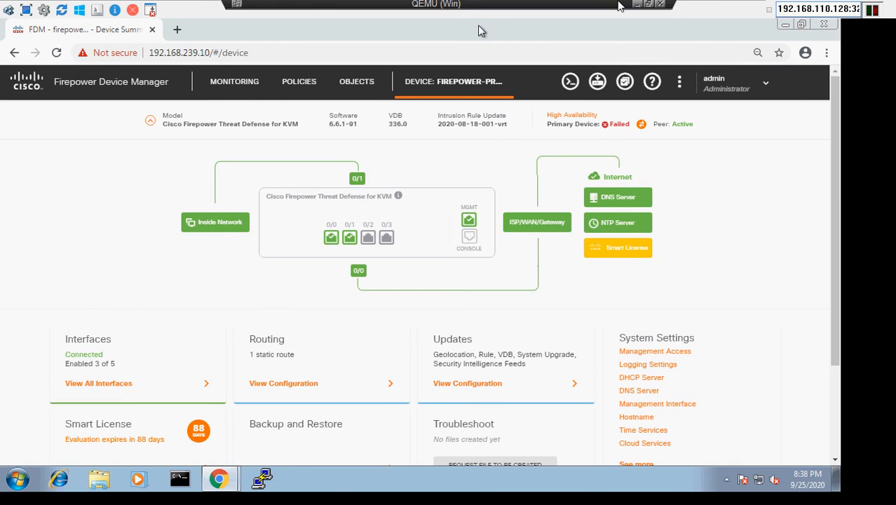
click(636, 4)
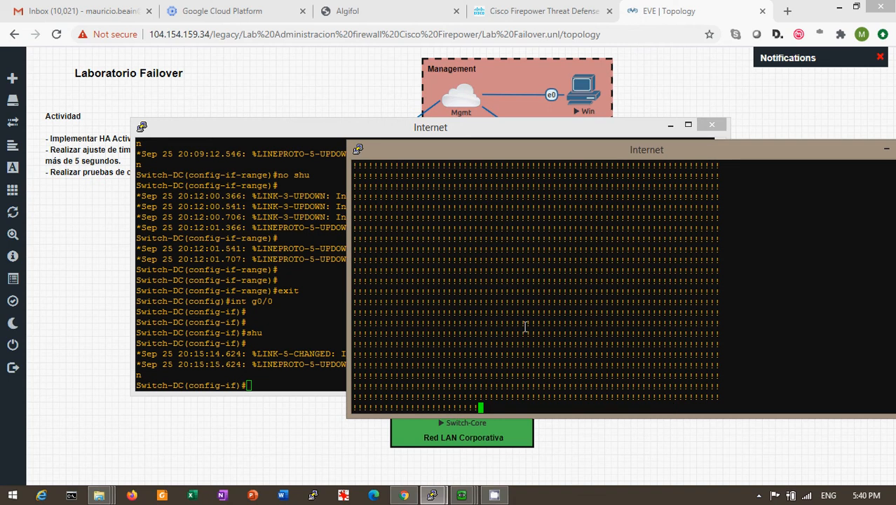
Step: Re-enable interface g0/0 on Switch-DC with no shu, and watch the ping in the Sw-Core console
click(310, 334)
text(n)
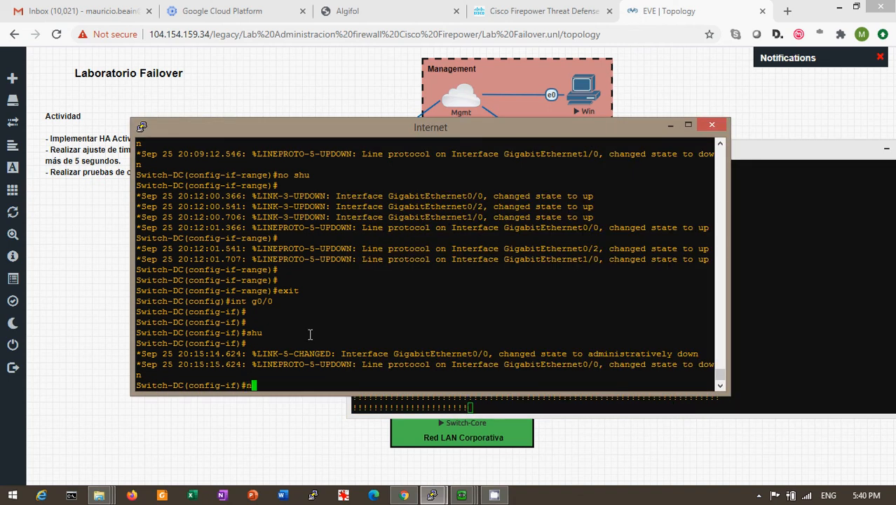
text(o shu)
key(Return)
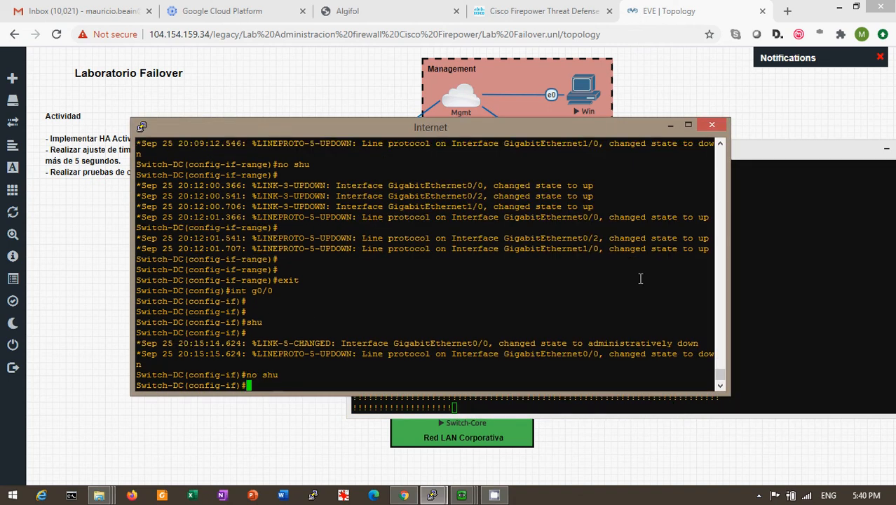
click(751, 226)
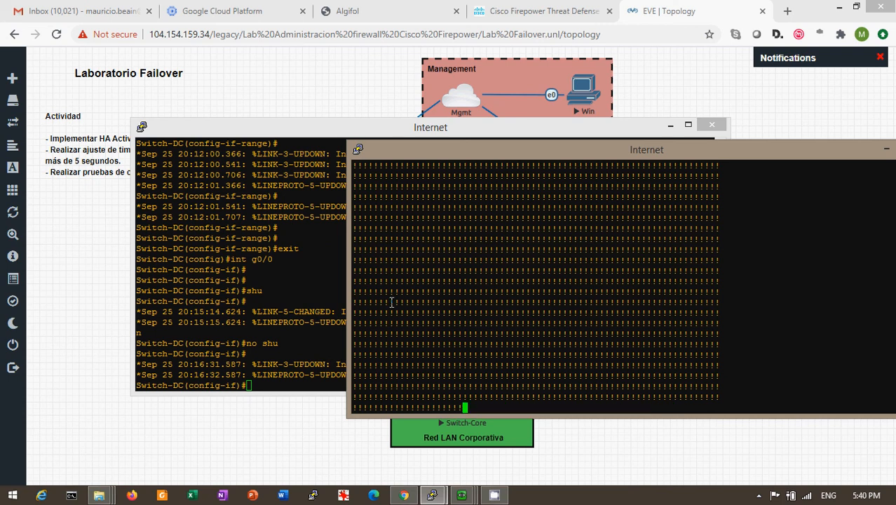
click(313, 281)
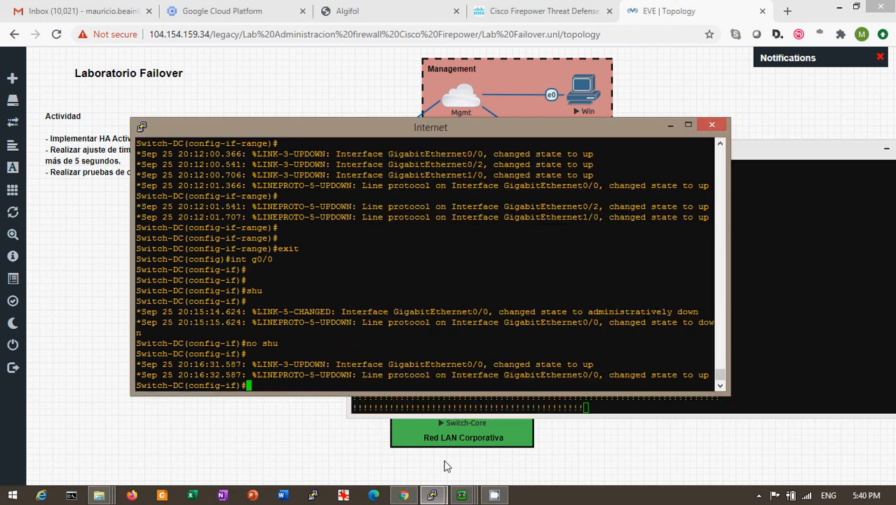
Step: Return to the Win virtual machine and compare the High Availability status on the primary and secondary firewalls
click(463, 496)
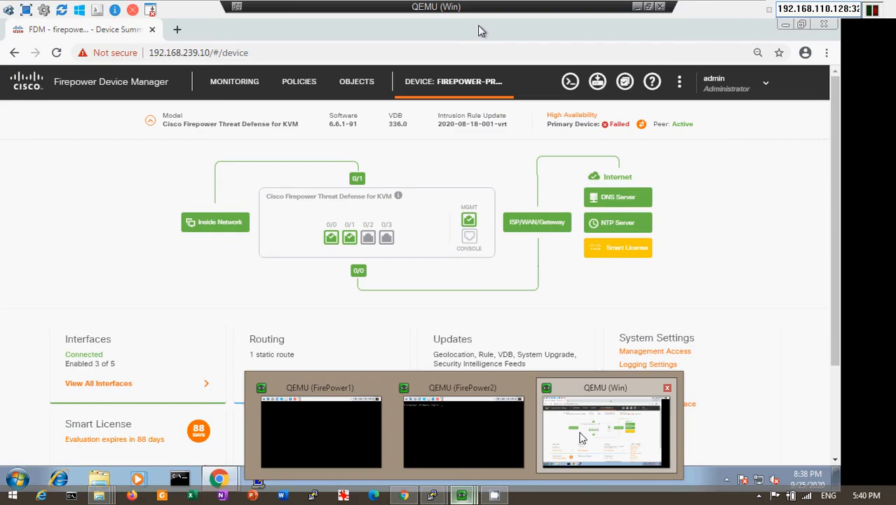
click(580, 433)
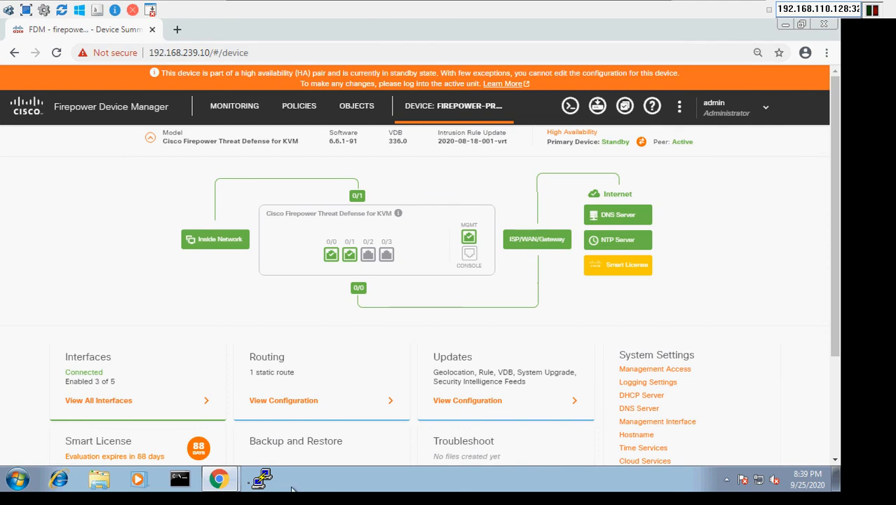
mouse_move(219, 479)
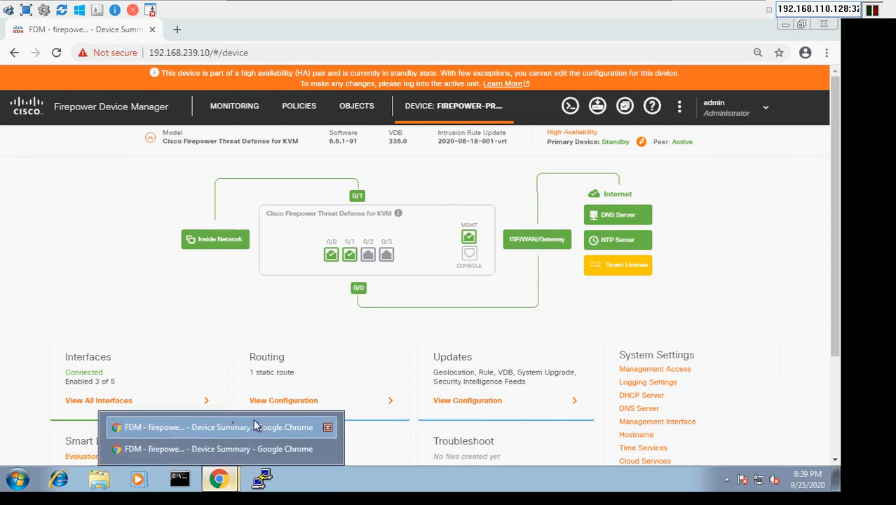
click(221, 449)
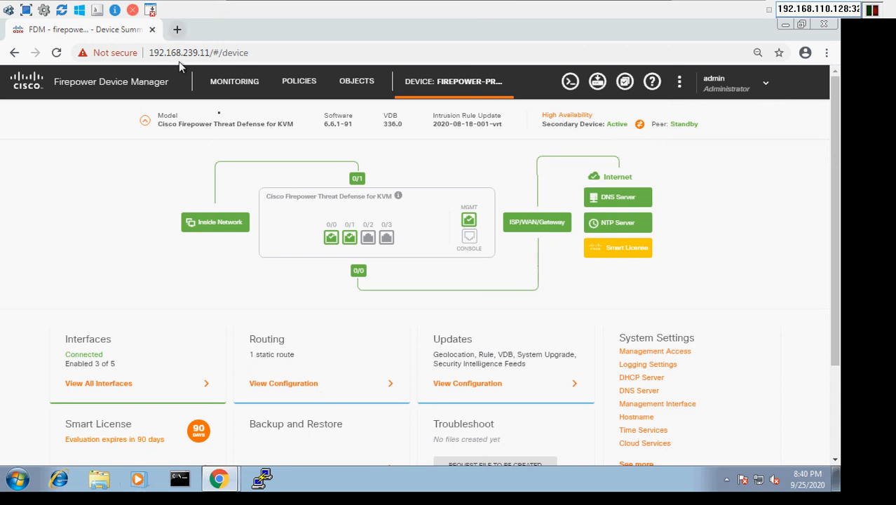
mouse_move(222, 490)
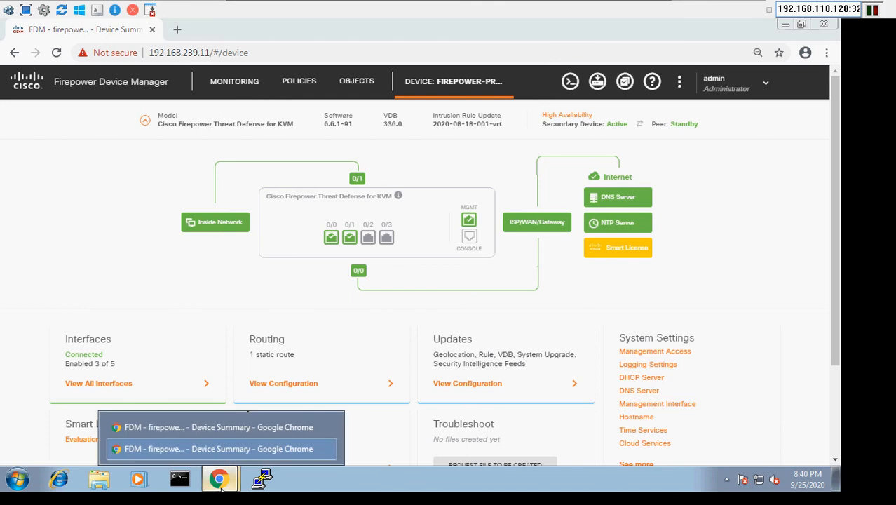
click(230, 430)
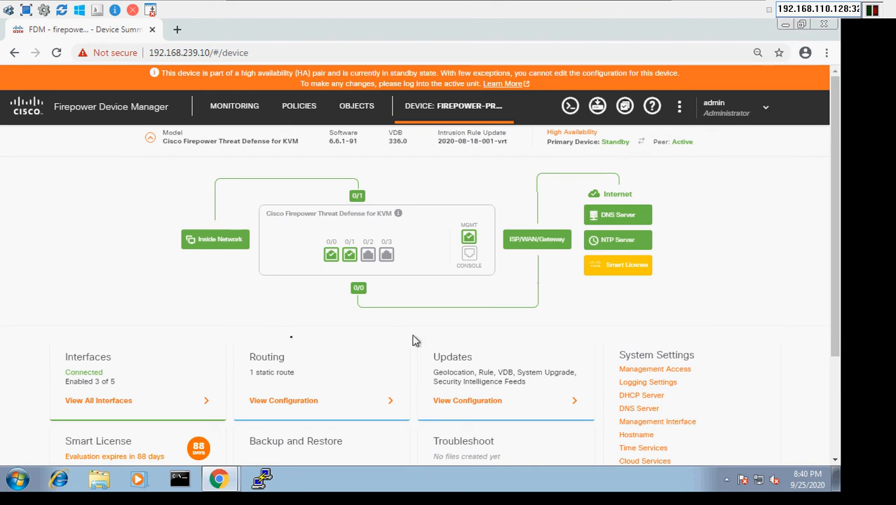
click(228, 482)
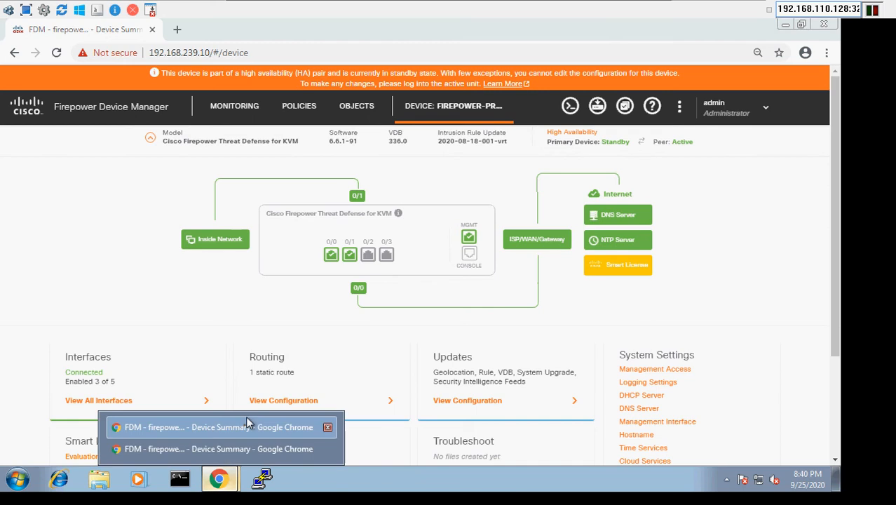
click(229, 449)
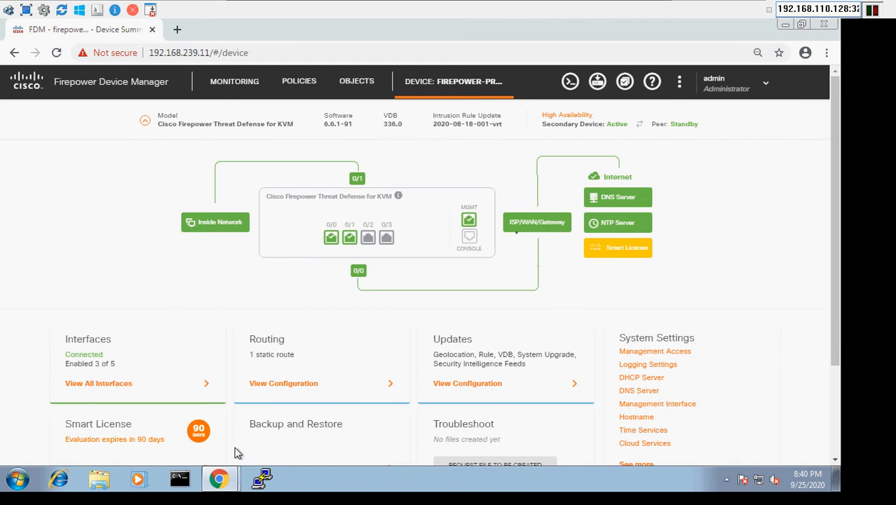
Step: Open the secondary firewall's High Availability page and review the Break HA and Suspend HA confirmations, cancelling both
click(568, 115)
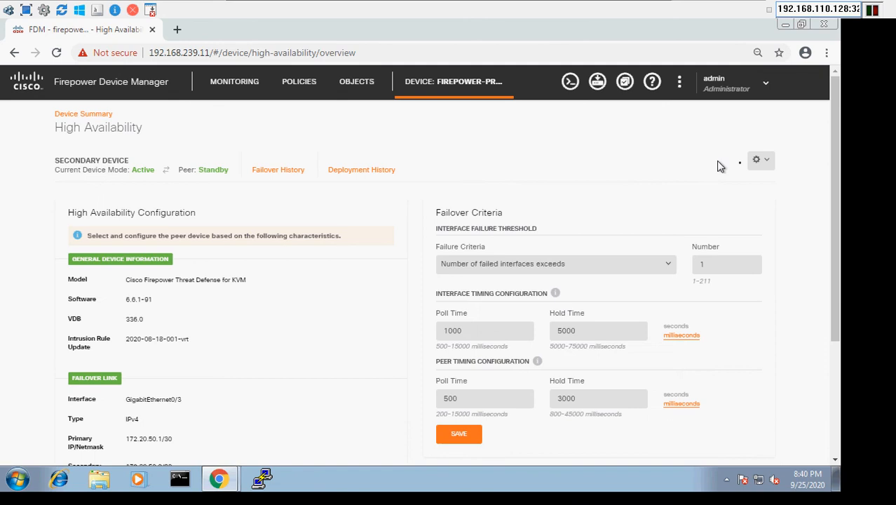
click(767, 163)
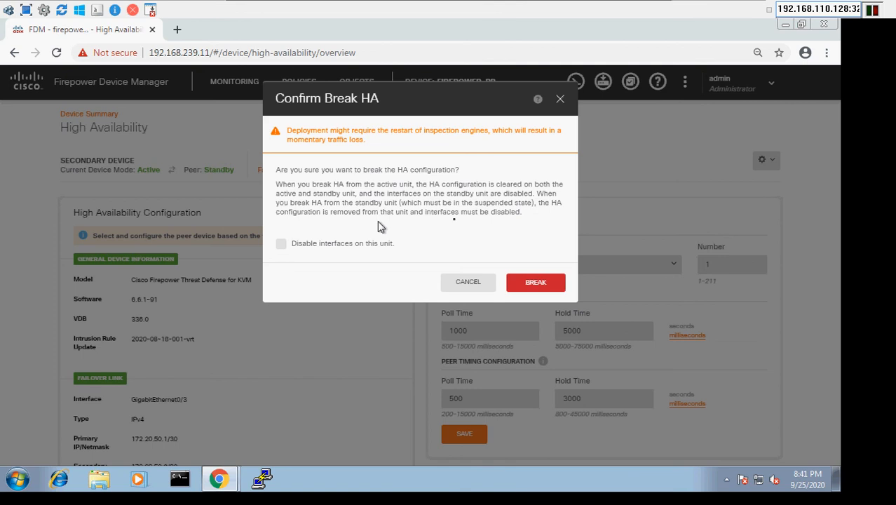
click(476, 290)
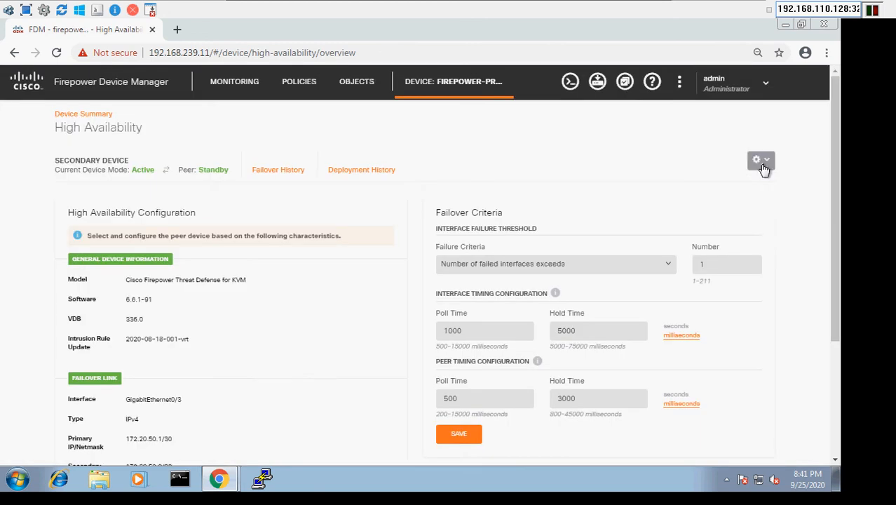
click(764, 171)
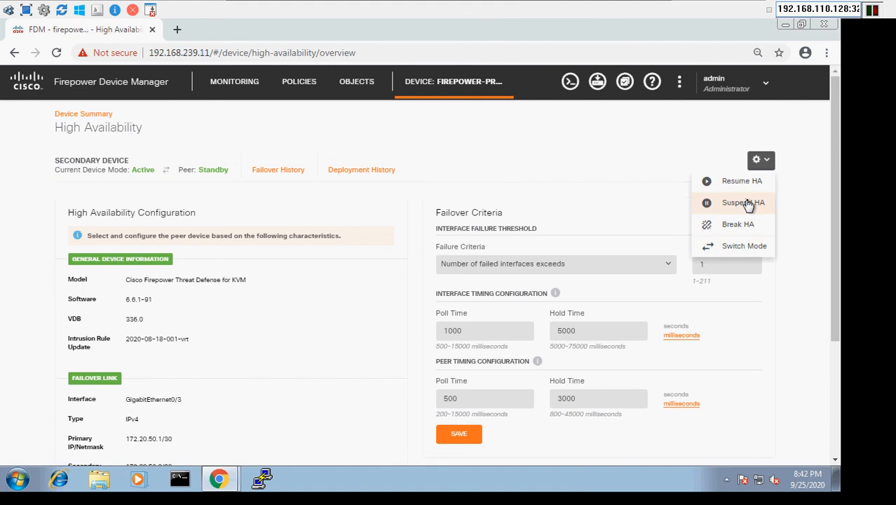
click(748, 204)
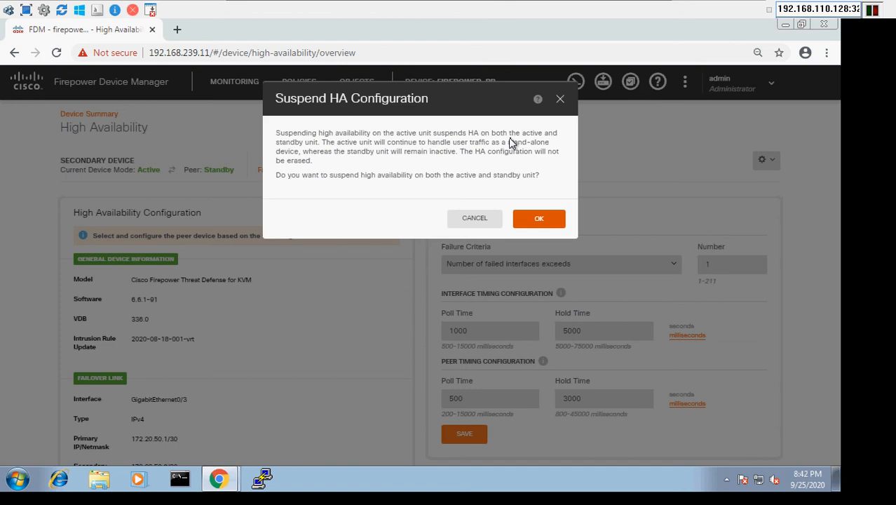
click(469, 219)
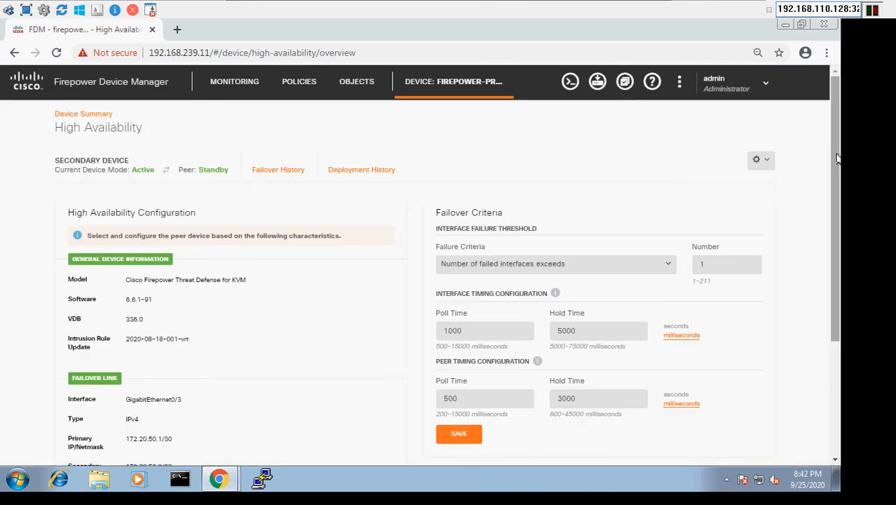
Step: Switch the secondary firewall's HA mode to make it the standby peer, and check the High Availability status on the primary
click(761, 166)
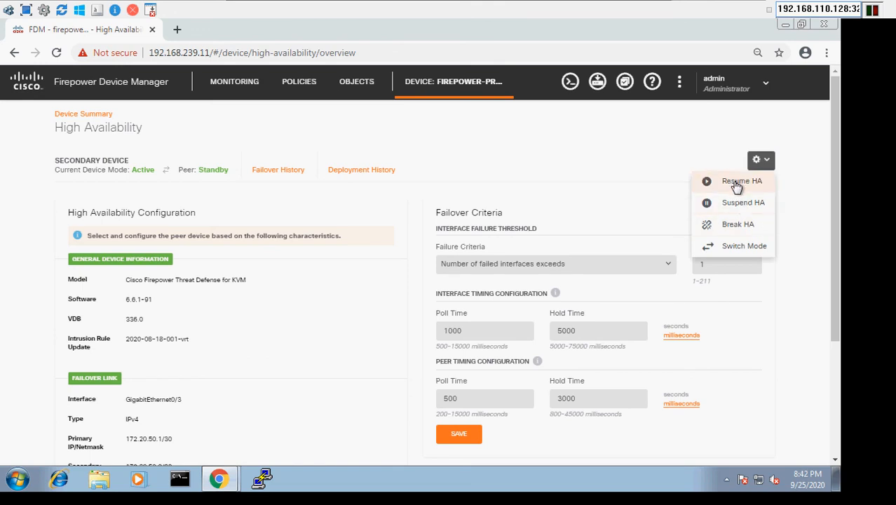
click(736, 246)
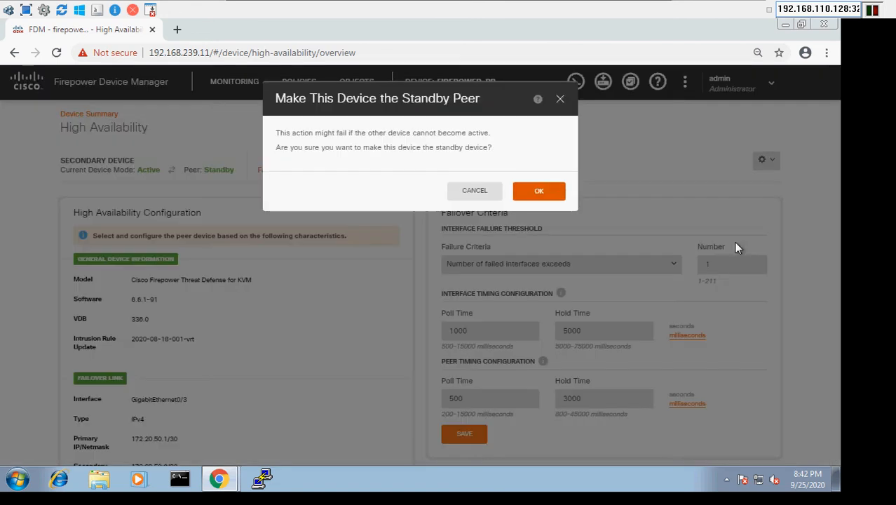
click(545, 195)
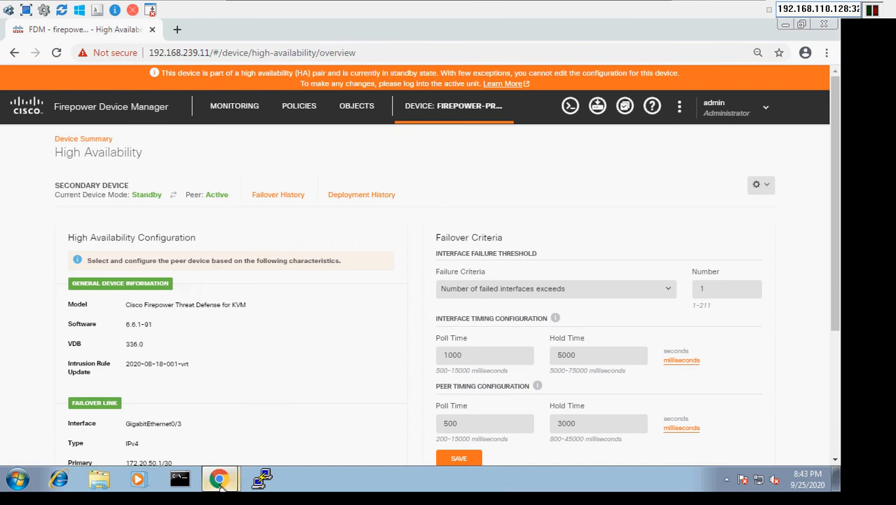
mouse_move(223, 489)
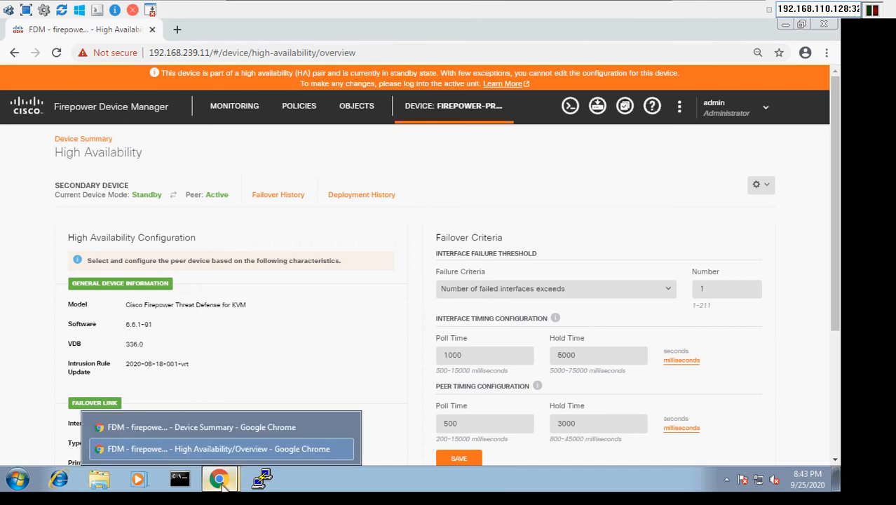
click(247, 428)
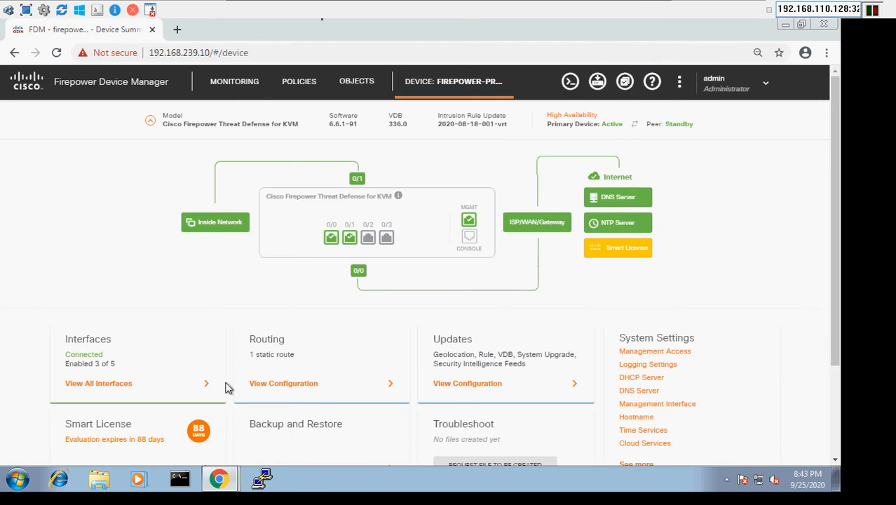
Step: Minimize the Win virtual machine to examine the Sw-Core ping for losses, and return to the lab topology
click(634, 6)
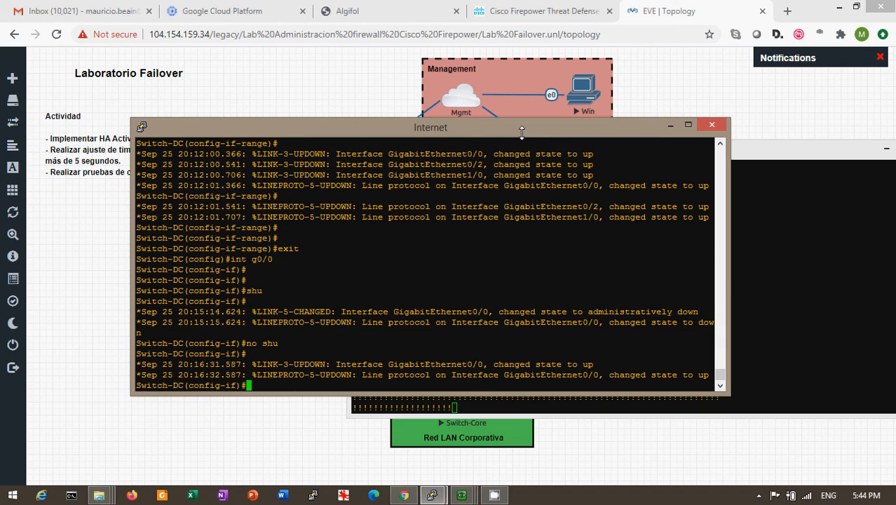
click(754, 219)
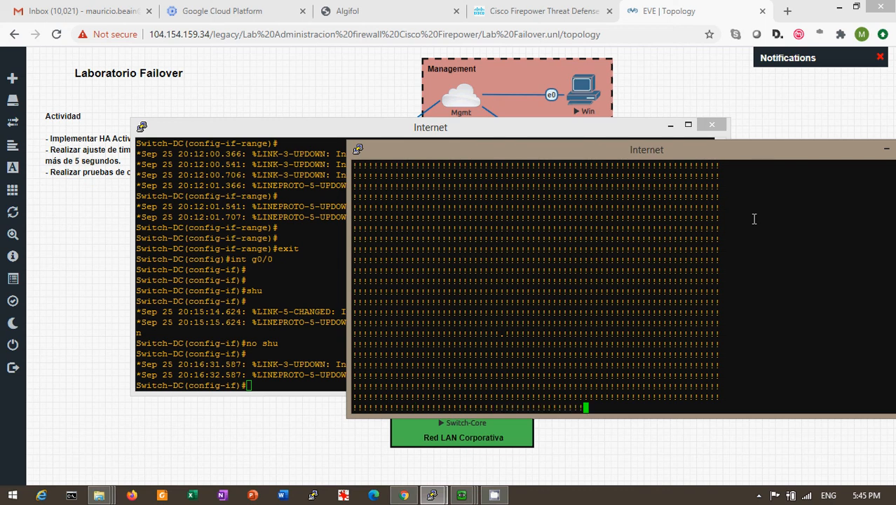
click(771, 118)
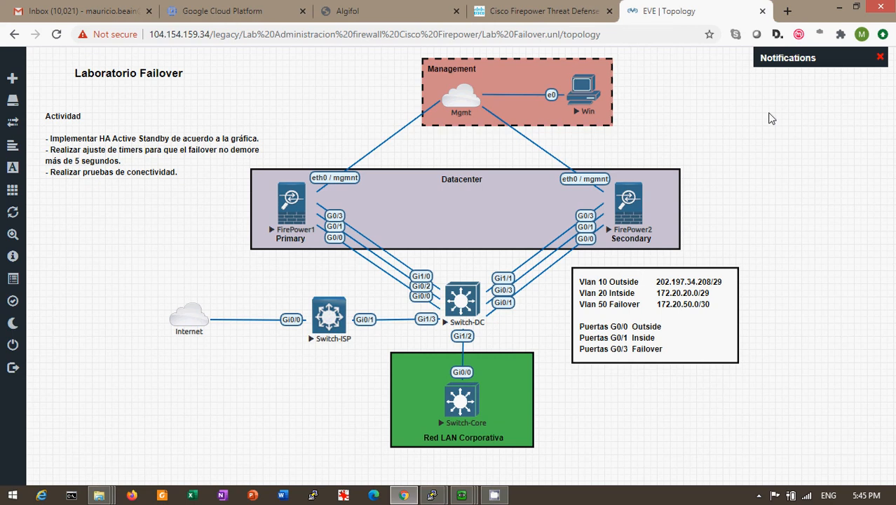